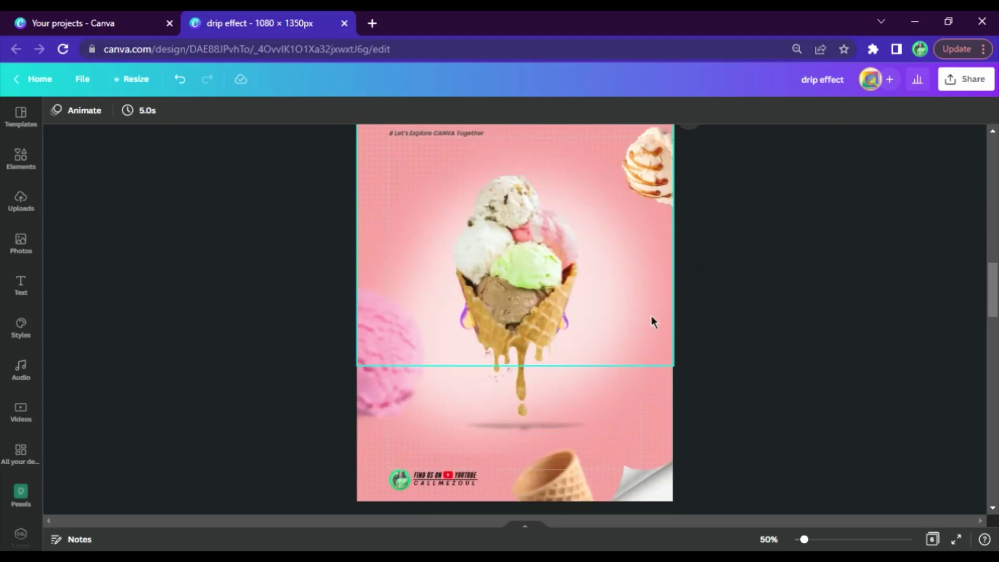
- Look through the finished drip designs and review the photos and paint-drip elements collected on page 5
scroll(651, 315, "down", 10)
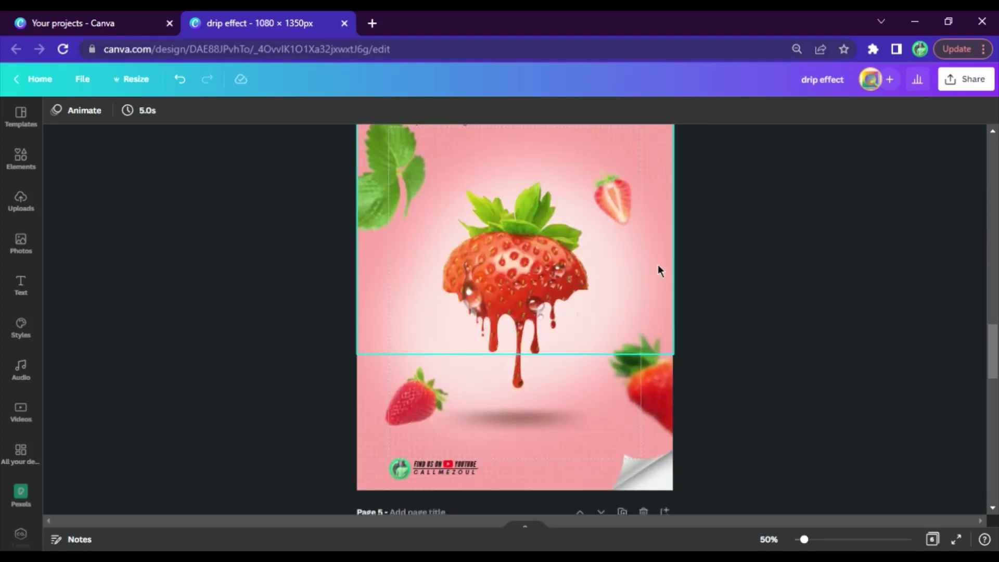
scroll(732, 270, "down", 10)
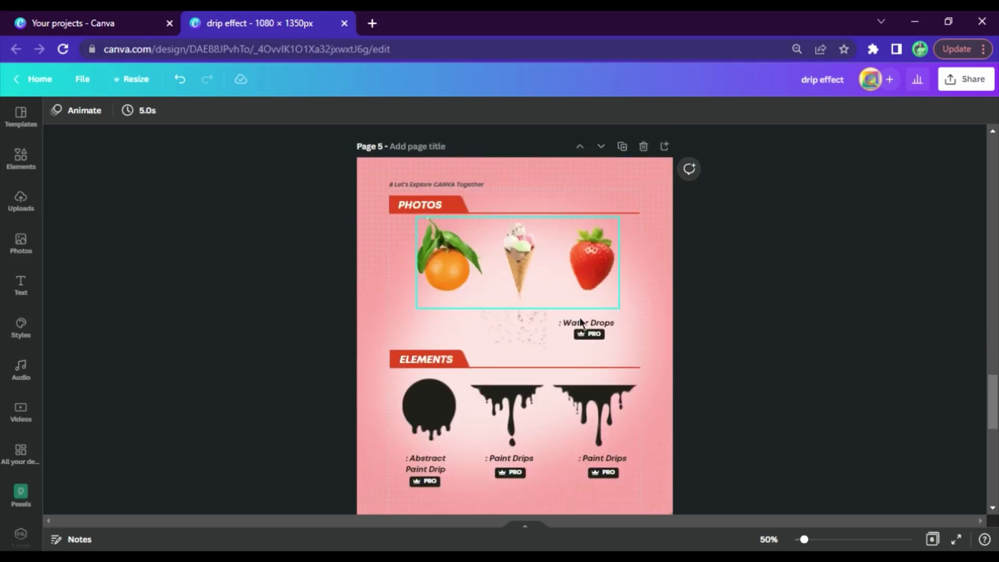
left_click(768, 539)
left_click(758, 380)
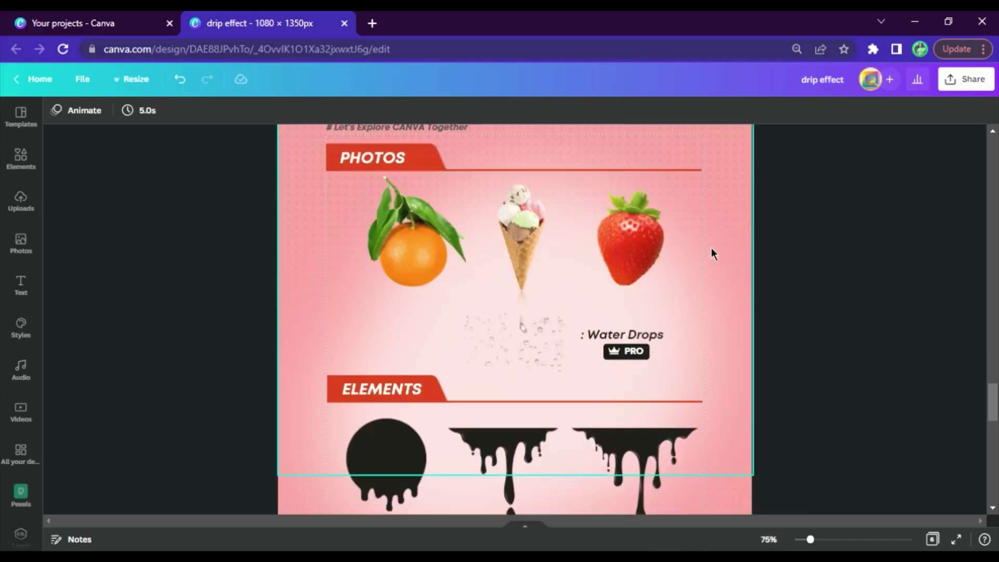
scroll(626, 360, "down", 3)
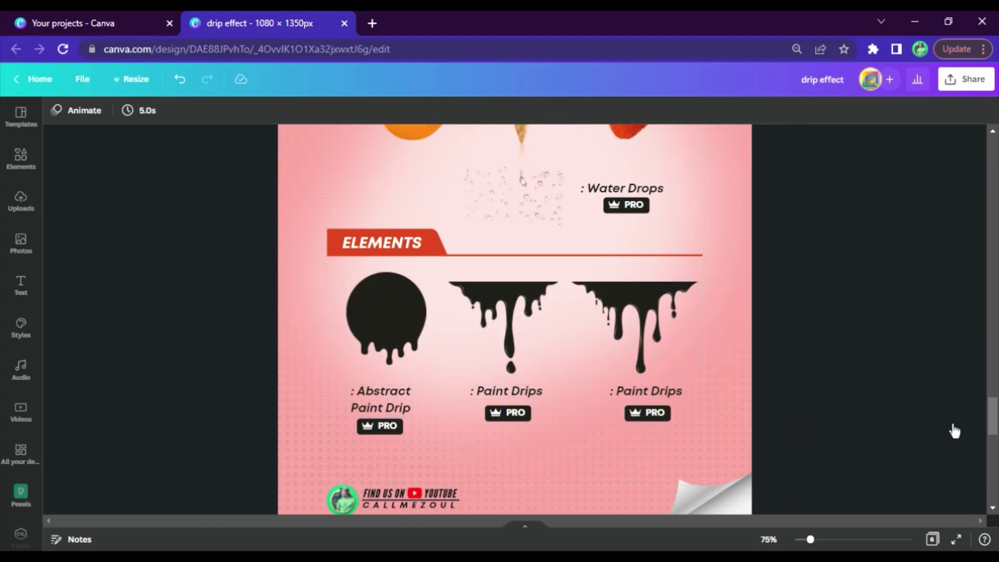
scroll(695, 220, "down", 1)
- Add a square shape to the blank pink page 6
scroll(602, 336, "down", 8)
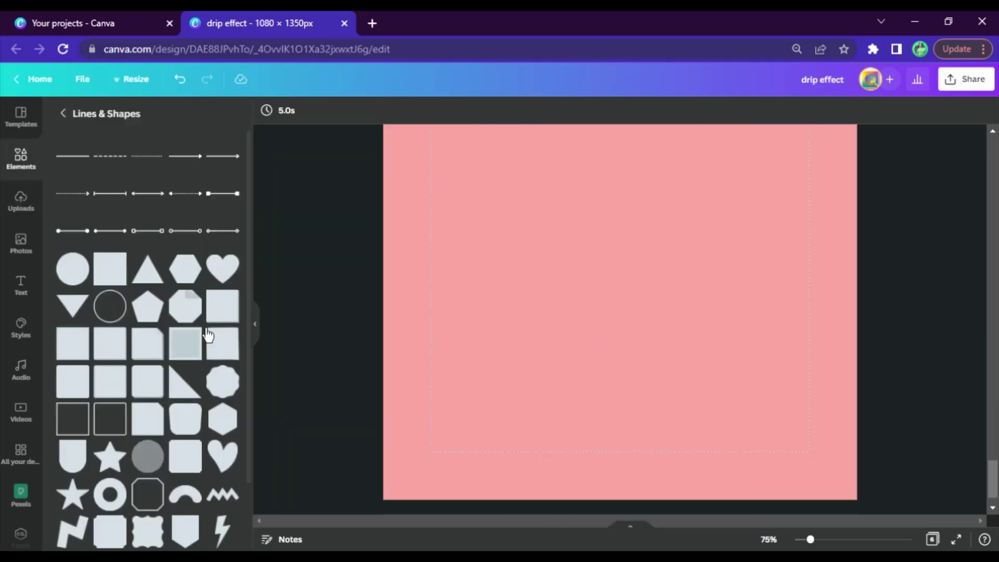
left_click(116, 261)
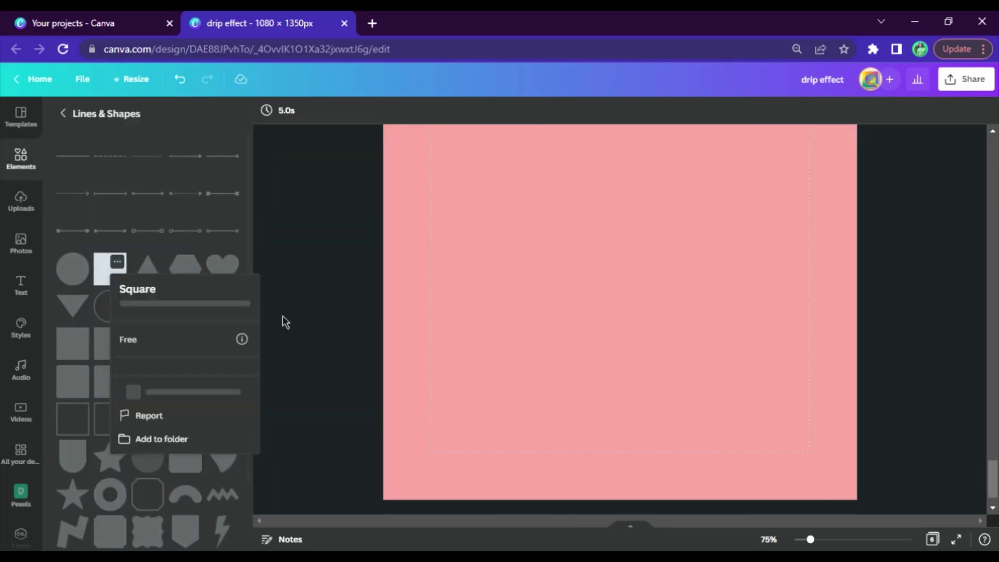
left_click(98, 267)
left_click(98, 266)
left_click(257, 322)
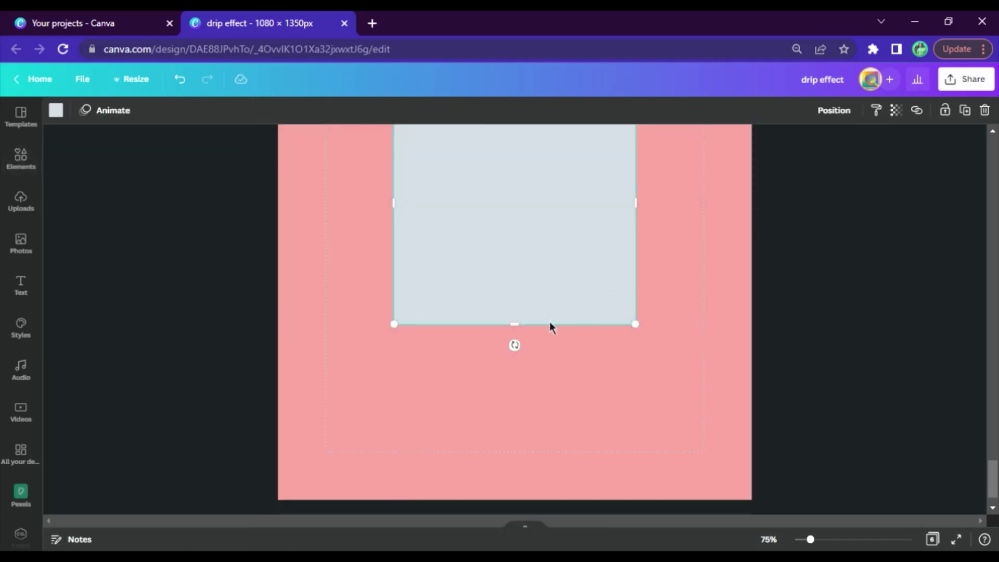
left_click(769, 540)
left_click(767, 406)
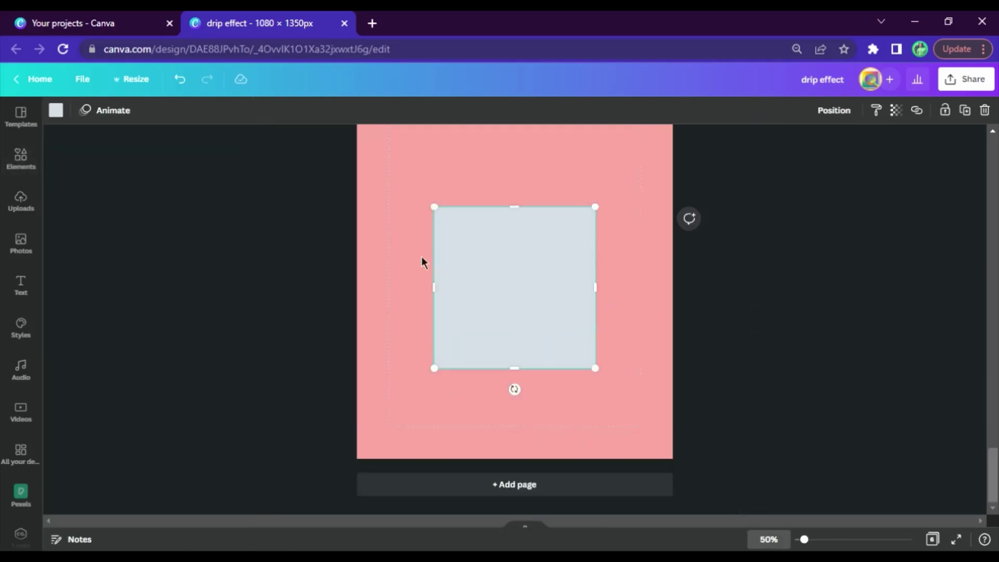
- Copy the round Abstract Paint Drip element from page 5 and paste it onto page 6
scroll(421, 257, "up", 5)
left_click(432, 189)
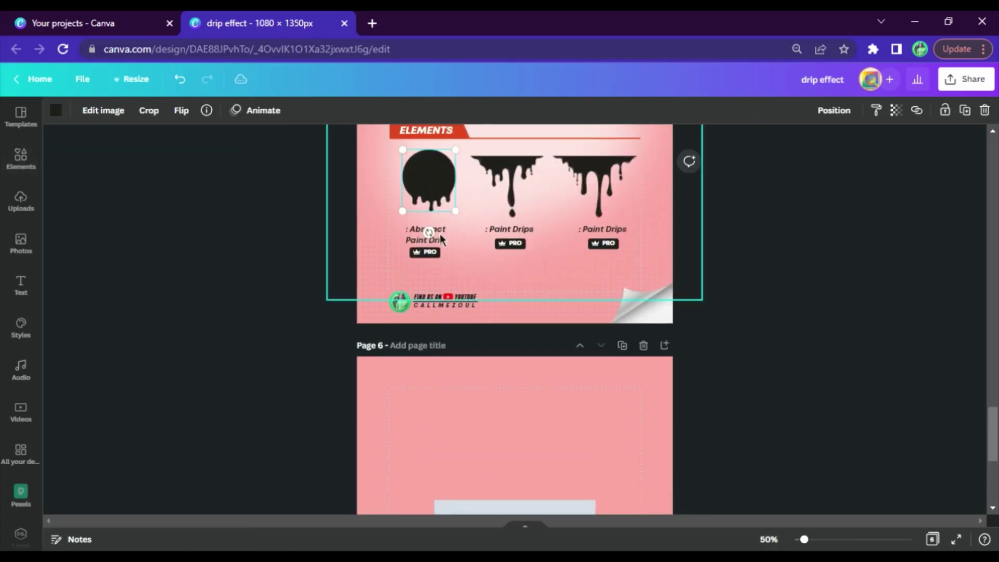
key("ctrl+c")
scroll(439, 233, "down", 5)
left_click(511, 306)
key("ctrl+v")
- Enlarge the pasted drip until it is wider than the square and position its drips over the square's upper part
left_click_drag(436, 328, 633, 366)
left_click_drag(575, 308, 533, 212)
left_click_drag(581, 262, 615, 314)
left_click_drag(570, 257, 562, 230)
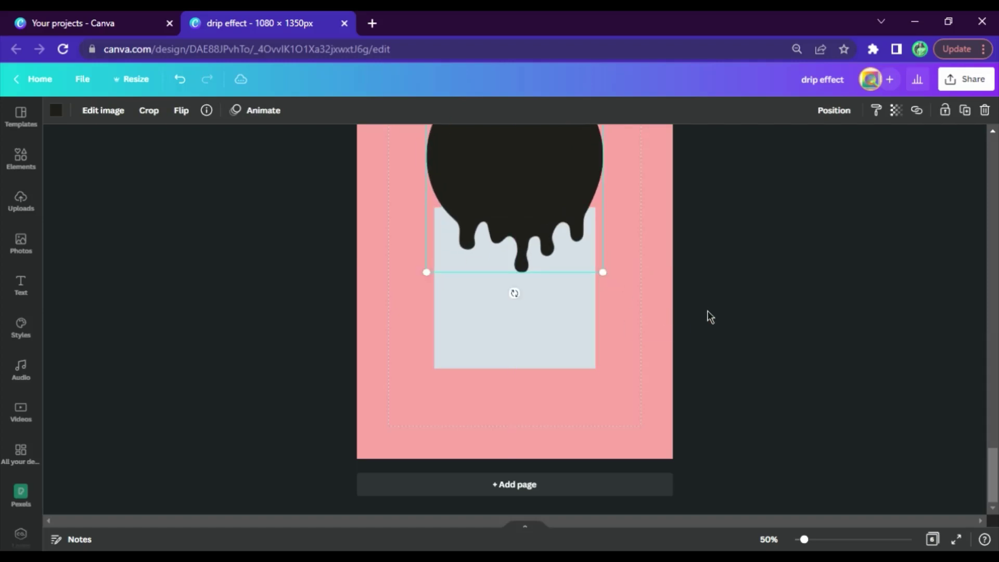
- Remove the pink background colour from page 6
left_click(663, 334)
key("Delete")
left_click(528, 323)
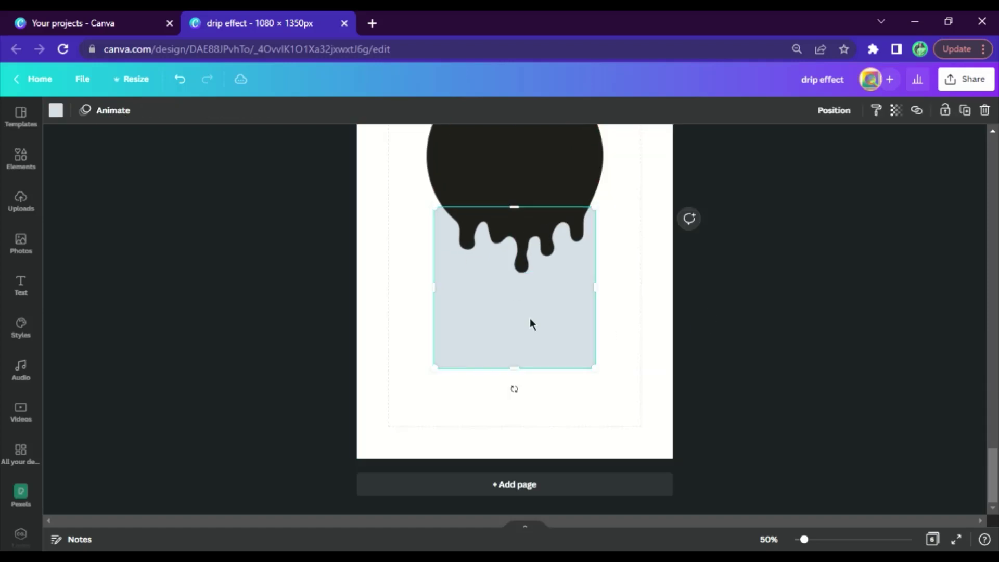
- Recolour the black paint drip white to match the page background
left_click(579, 174)
left_click(56, 110)
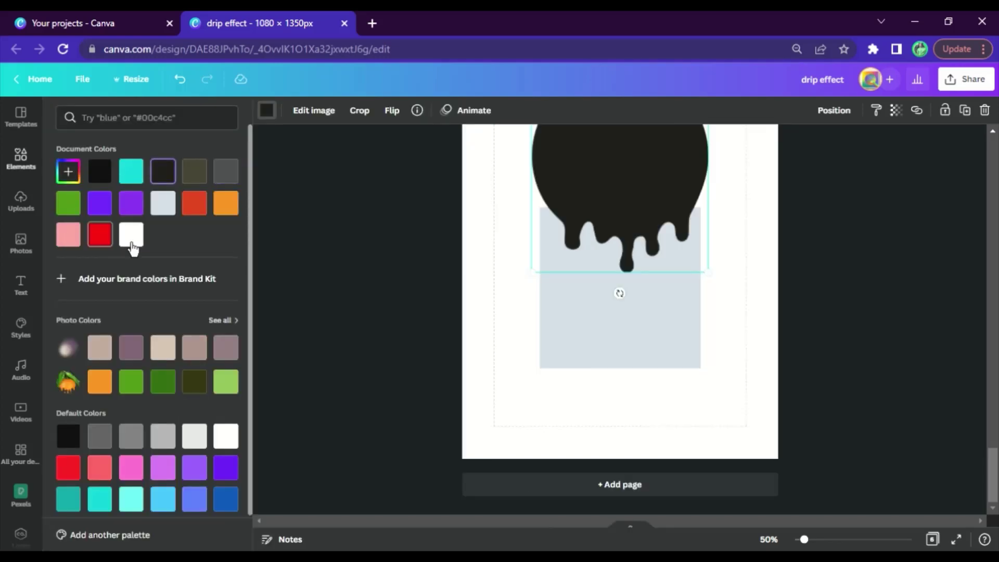
left_click(131, 233)
left_click(685, 326)
- Nudge the square slightly to the right and recolour it red
left_click(560, 341)
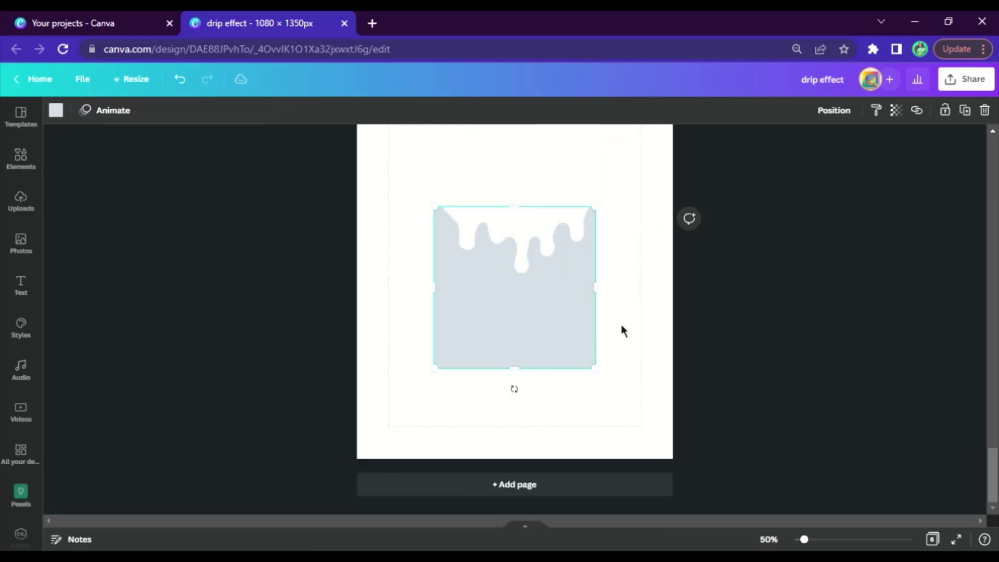
key("Right")
key("Right")
key("Right")
left_click(56, 110)
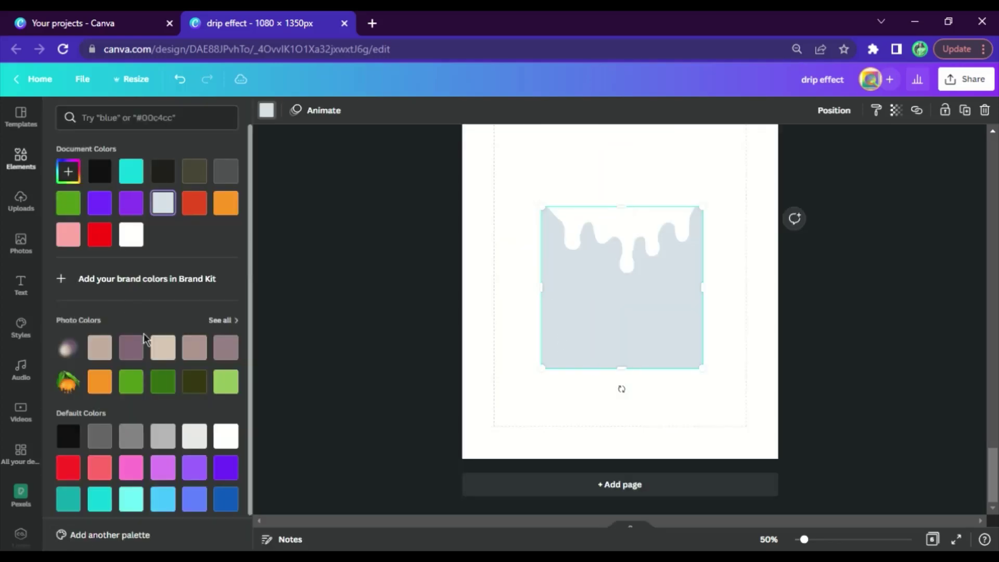
left_click(194, 204)
left_click(797, 336)
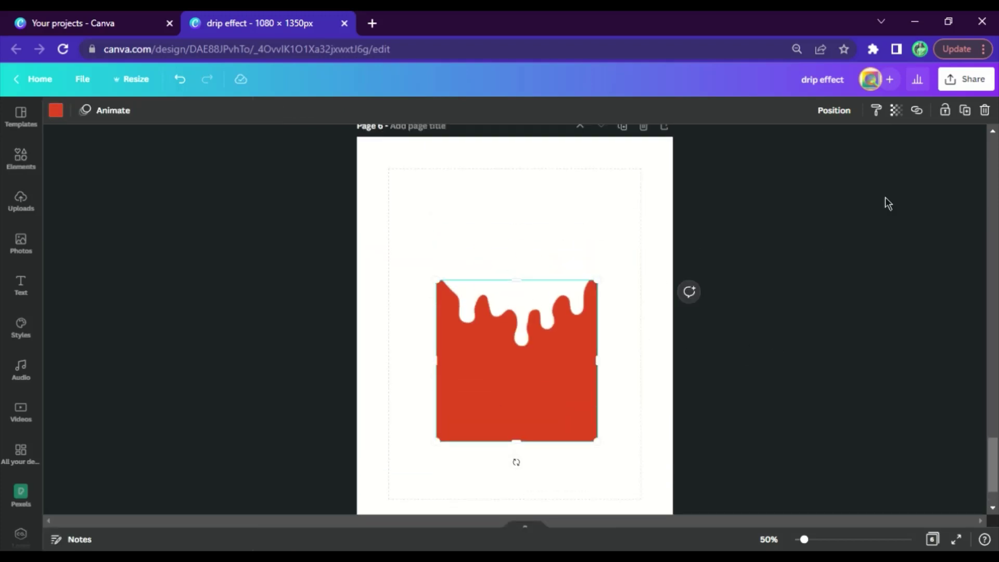
- Download only page 6 of the design as a PNG
left_click(960, 83)
left_click(964, 361)
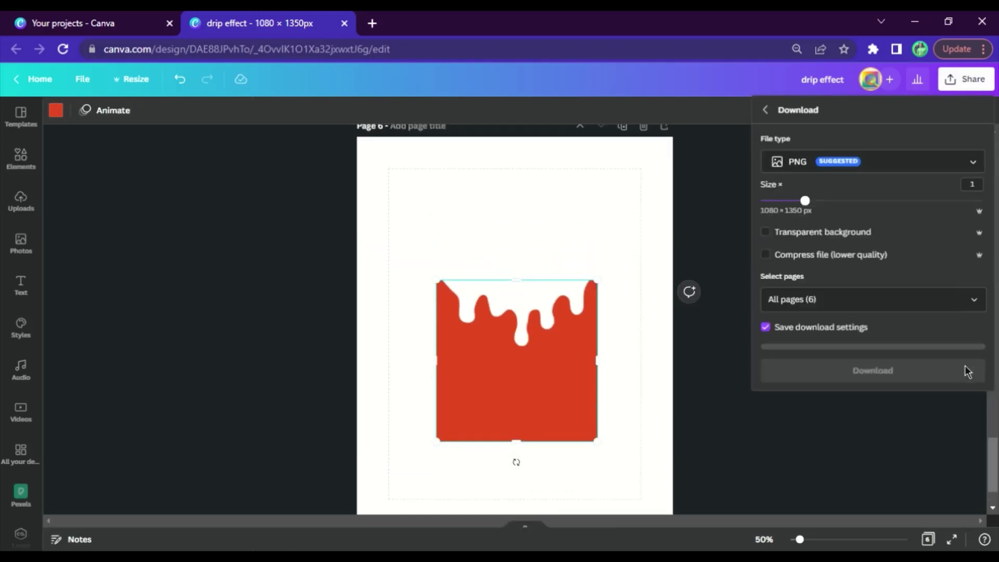
left_click(976, 306)
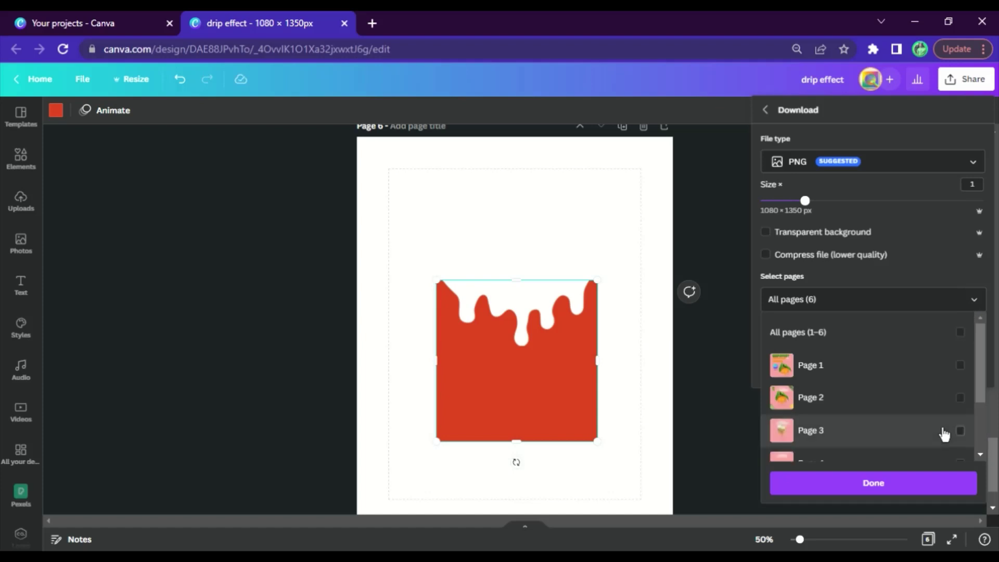
scroll(942, 432, "down", 3)
left_click(961, 441)
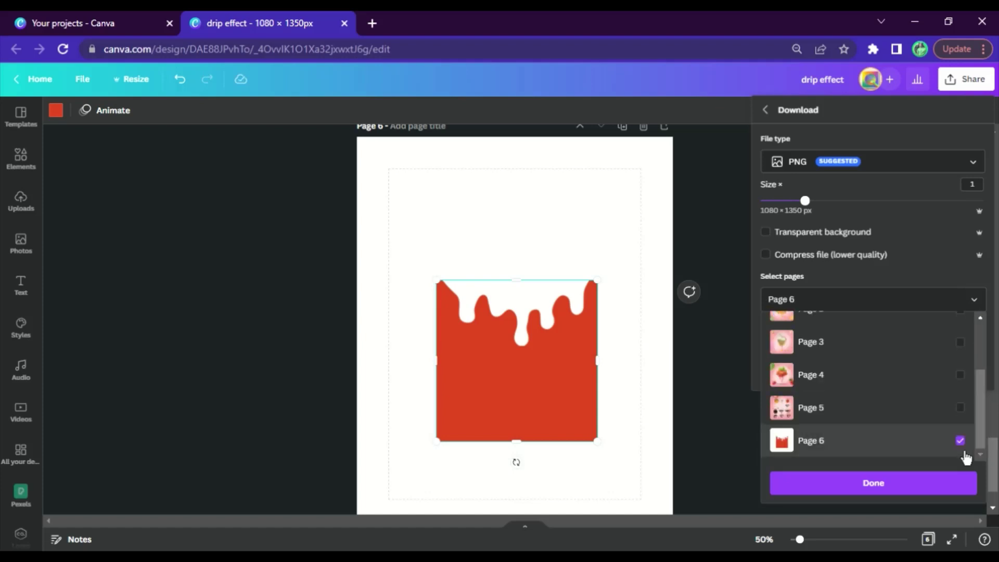
left_click(971, 489)
left_click(940, 367)
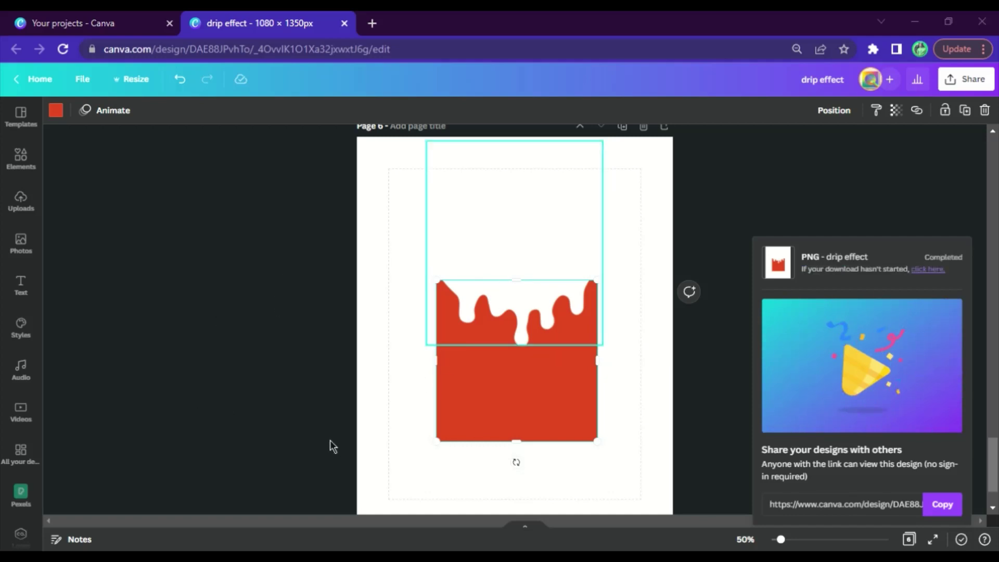
- Add a new page 7, upload the downloaded drip effect (8).png and place it on that page
scroll(542, 299, "down", 3)
left_click(542, 452)
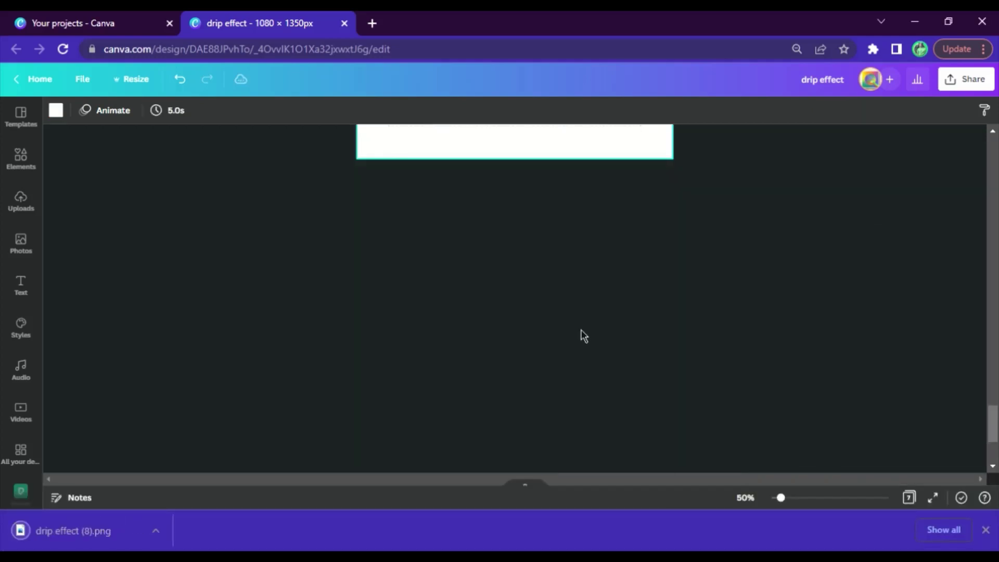
left_click(42, 532)
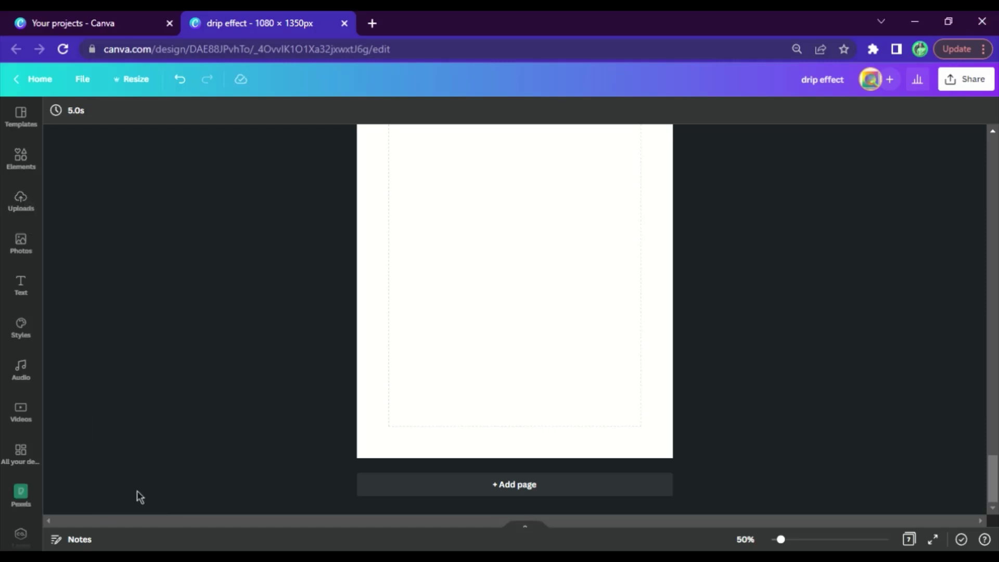
left_click(21, 203)
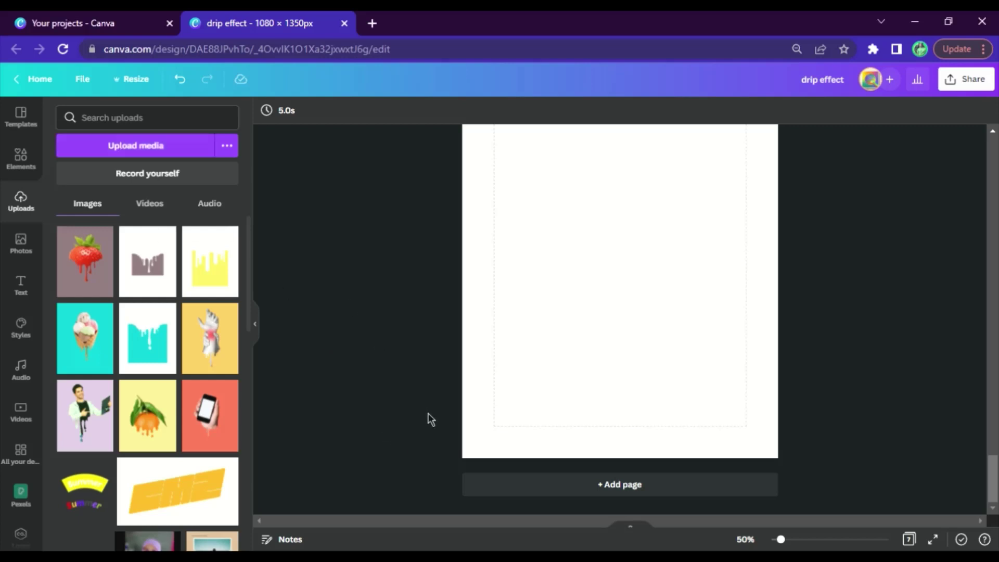
left_click(86, 282)
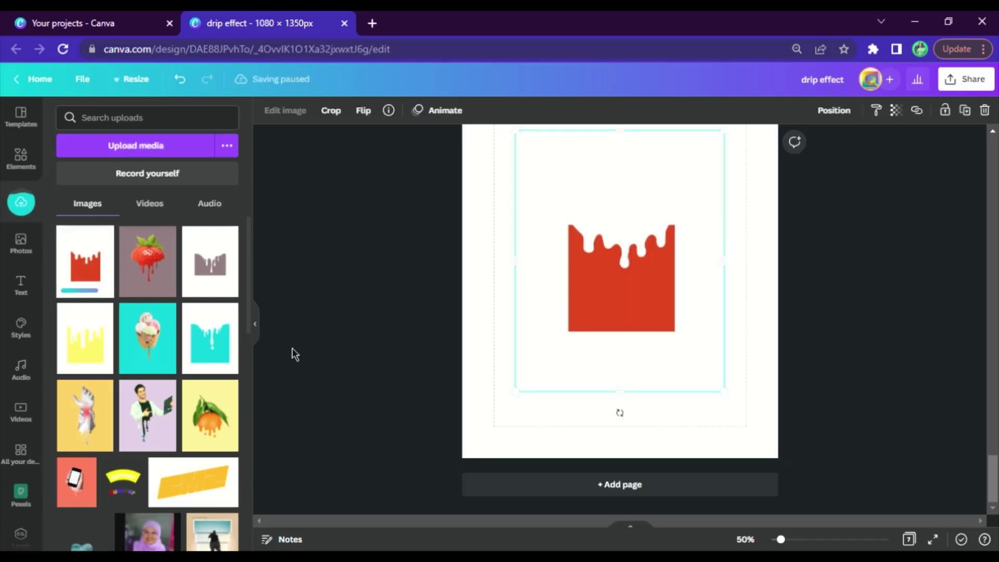
left_click(260, 333)
left_click_drag(526, 272, 538, 313)
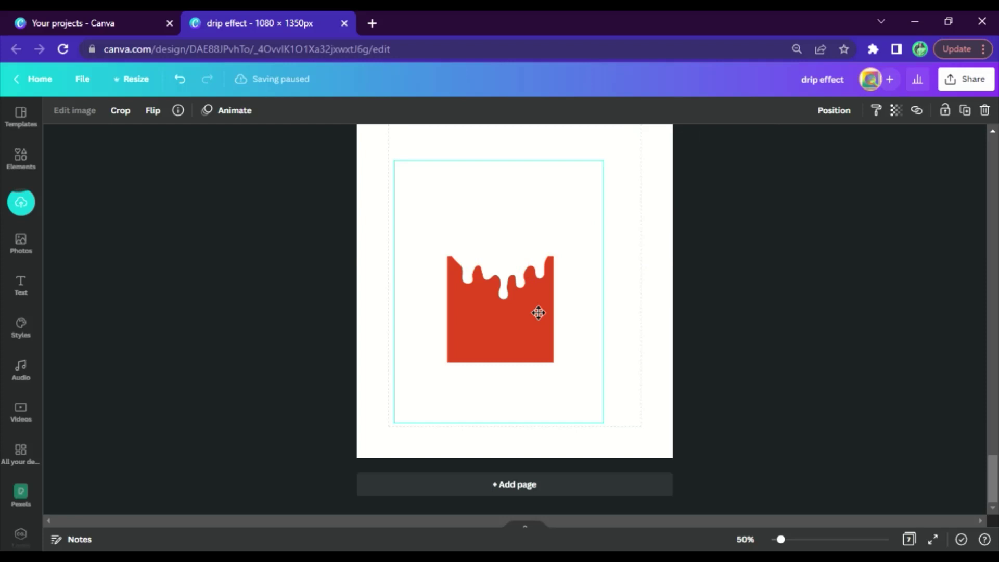
- Set the background colour of page 7 to turquoise
left_click(634, 285)
left_click(57, 111)
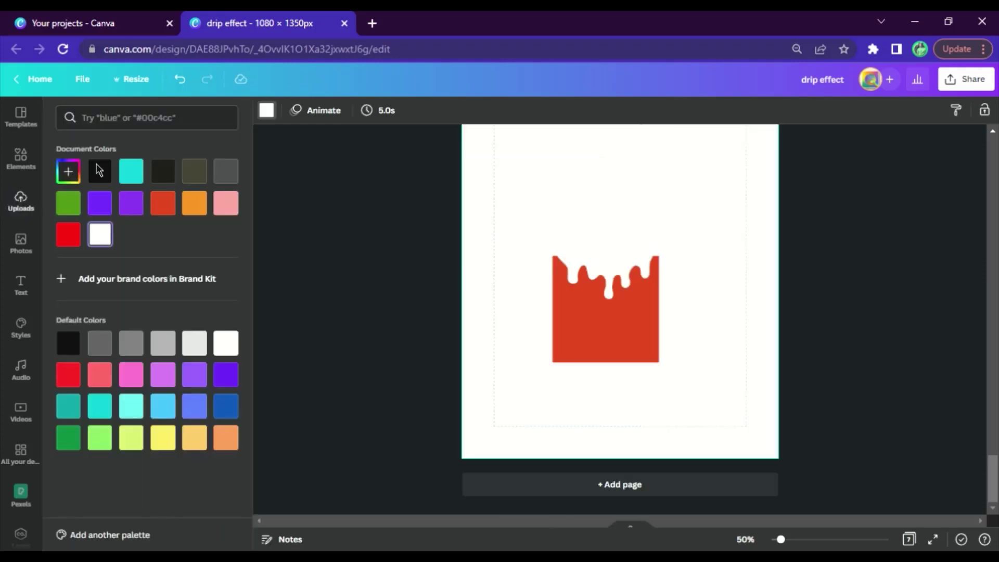
left_click(143, 180)
left_click(339, 281)
- Reposition the drip image on page 7 and remove its white background with the Background Remover
left_click_drag(534, 314, 568, 302)
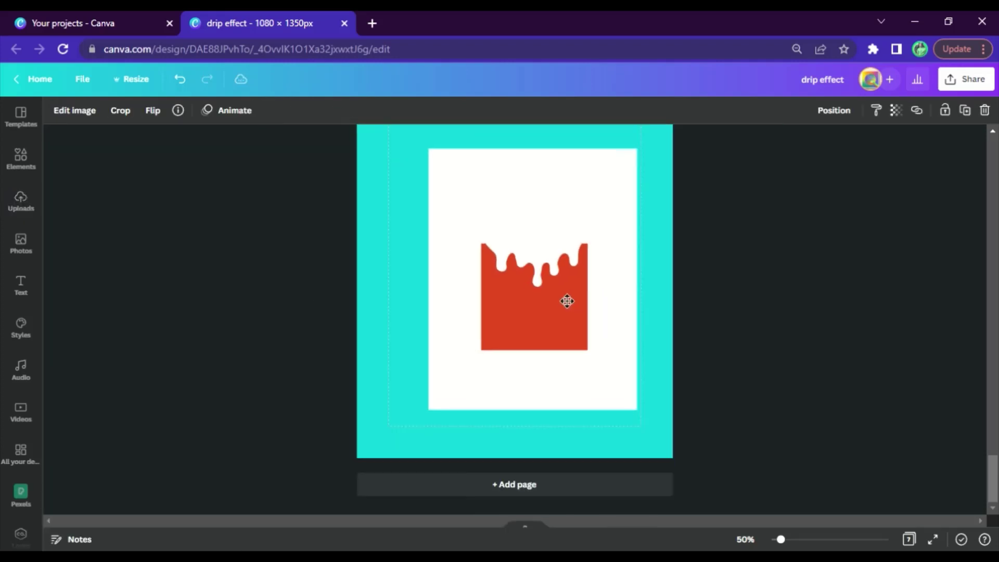
left_click(52, 112)
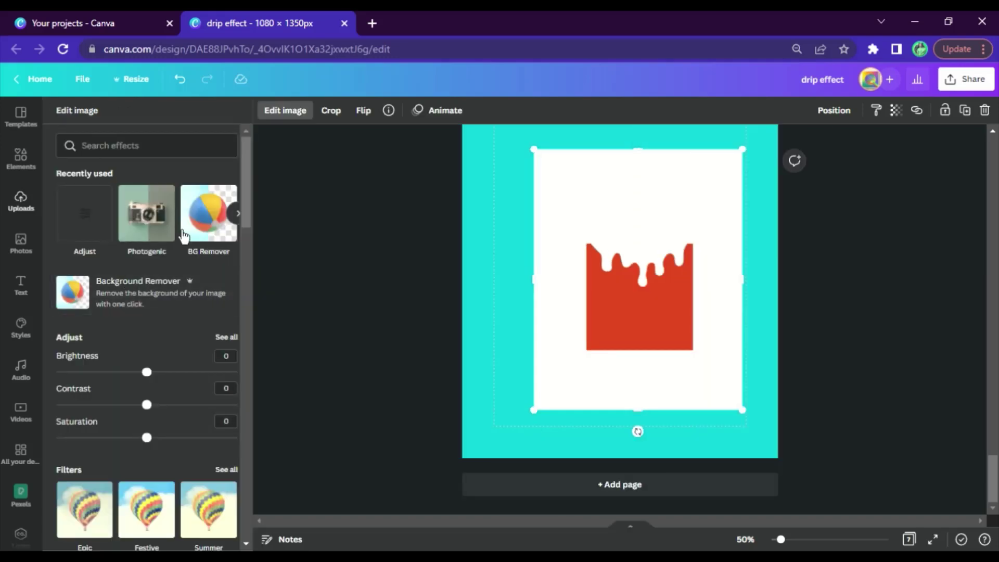
left_click(221, 242)
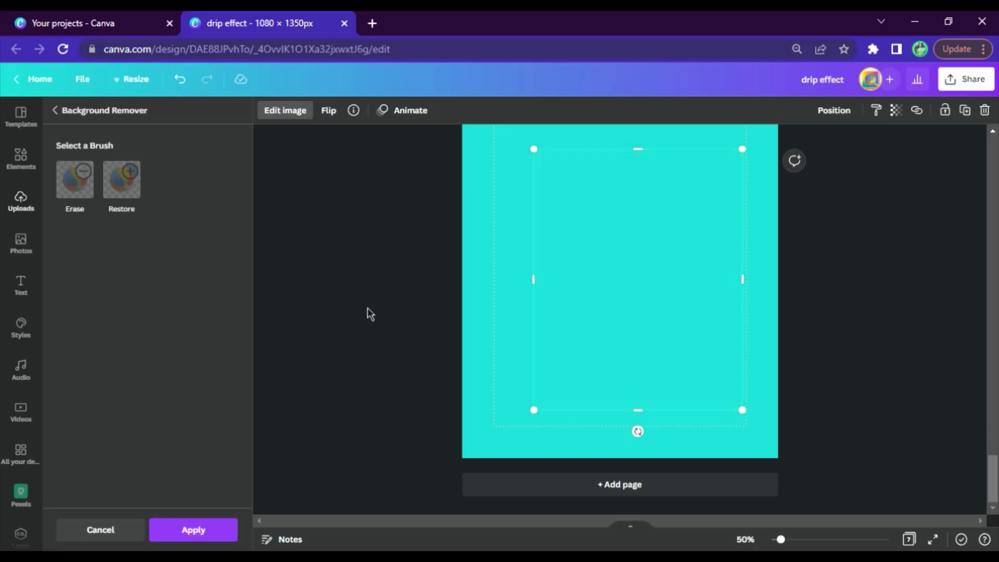
left_click(193, 529)
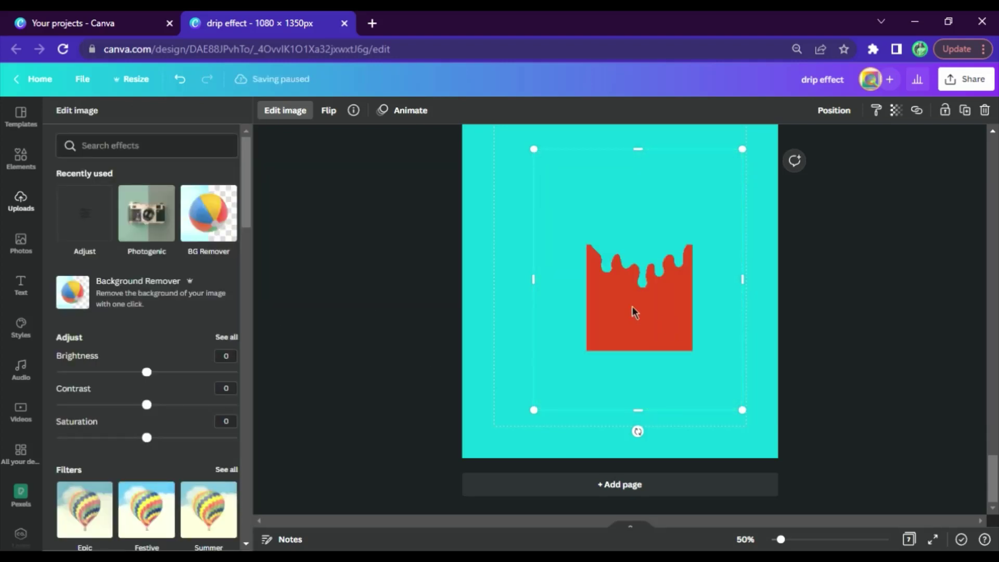
- Crop the empty margins on all four sides of the red drip image
left_click_drag(627, 166, 632, 238)
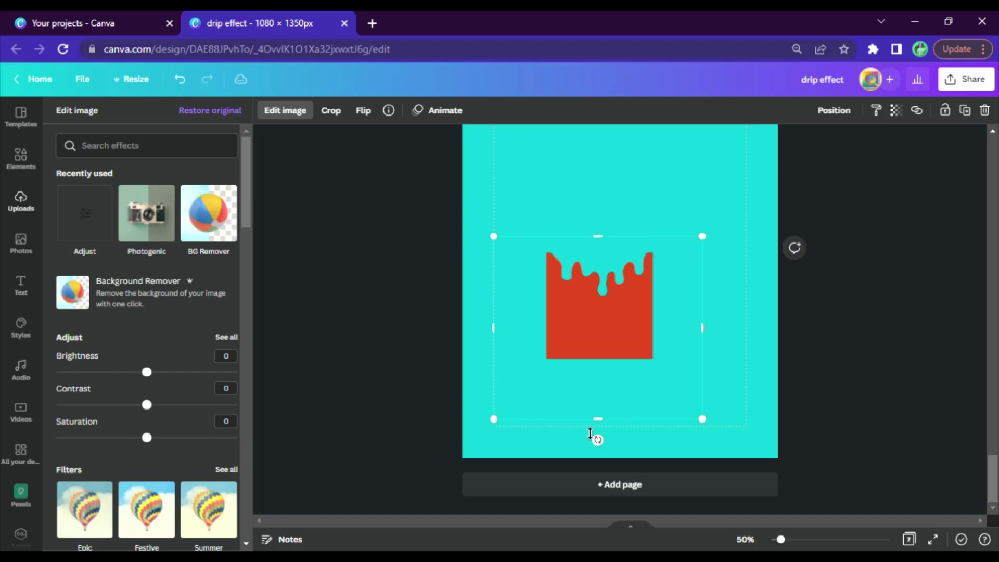
left_click_drag(599, 422, 613, 391)
left_click_drag(502, 321, 542, 319)
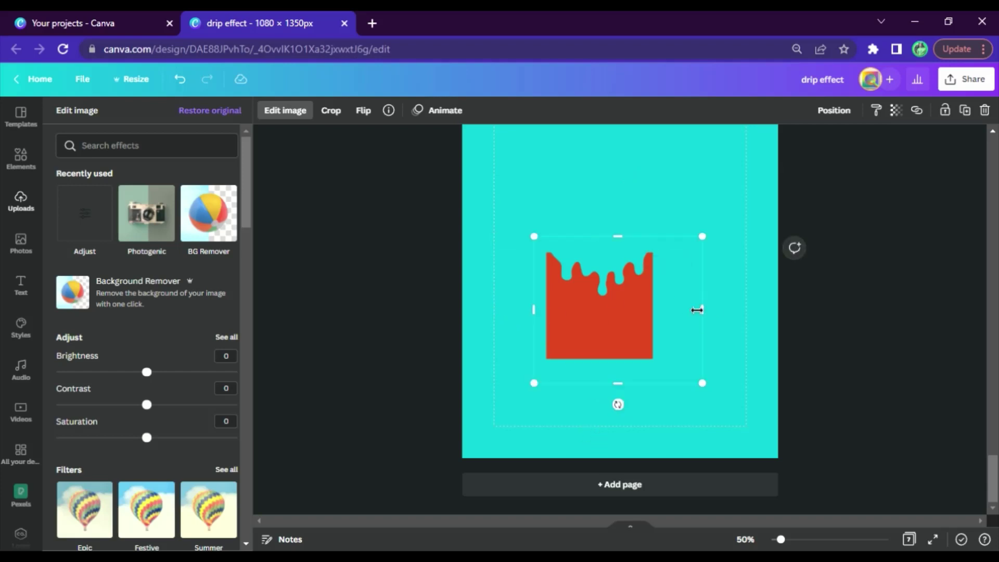
left_click_drag(698, 310, 671, 310)
- Copy the grouped orange, ice cream and strawberry photos from page 5 and paste them onto page 7
scroll(304, 330, "up", 5)
scroll(529, 285, "up", 5)
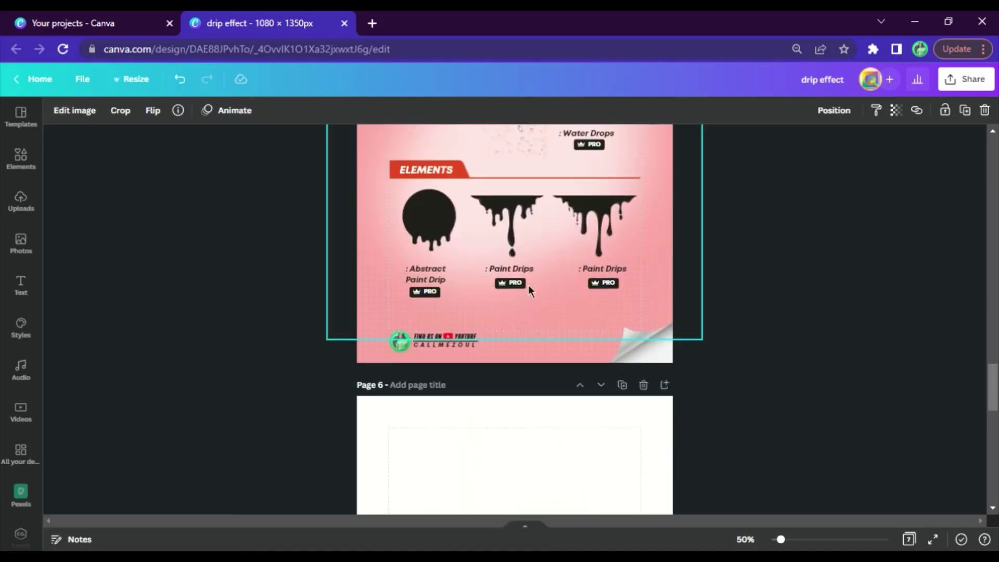
scroll(528, 285, "up", 5)
left_click(454, 329)
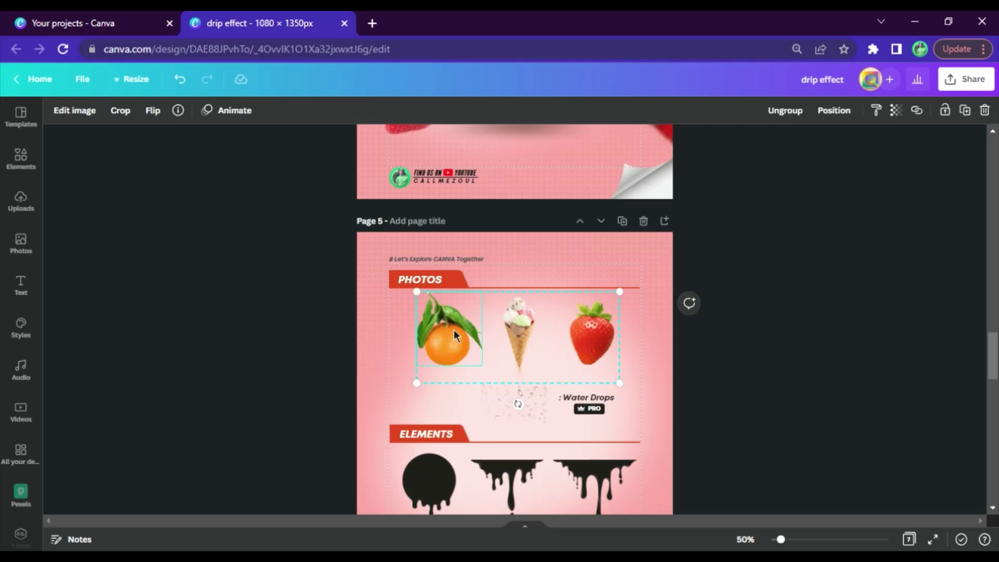
scroll(453, 329, "down", 14)
left_click(492, 209)
key("ctrl+v")
left_click(731, 268)
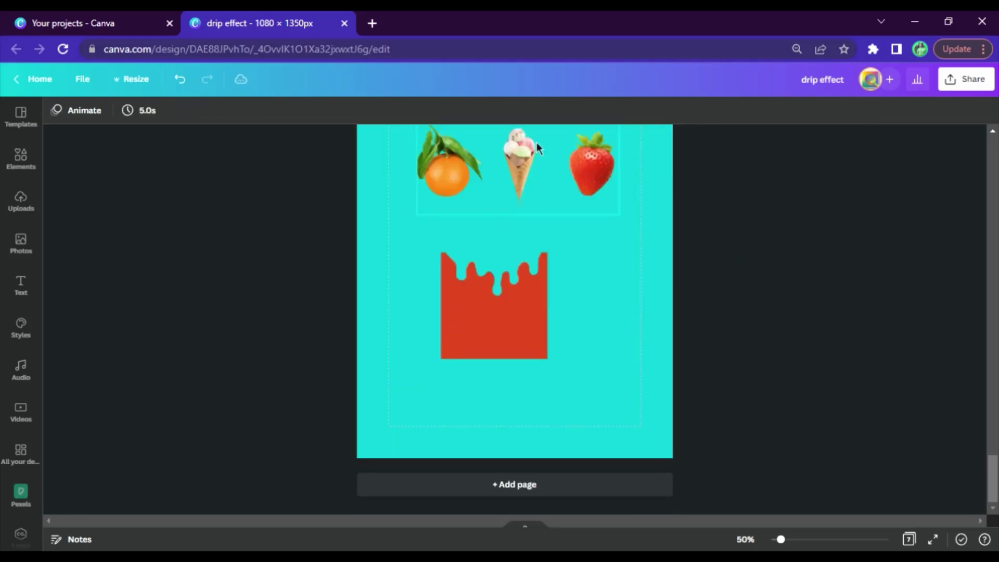
- Delete the strawberry from the pasted photo group on page 7
left_click(537, 144)
left_click(801, 184)
double_click(601, 185)
key("Delete")
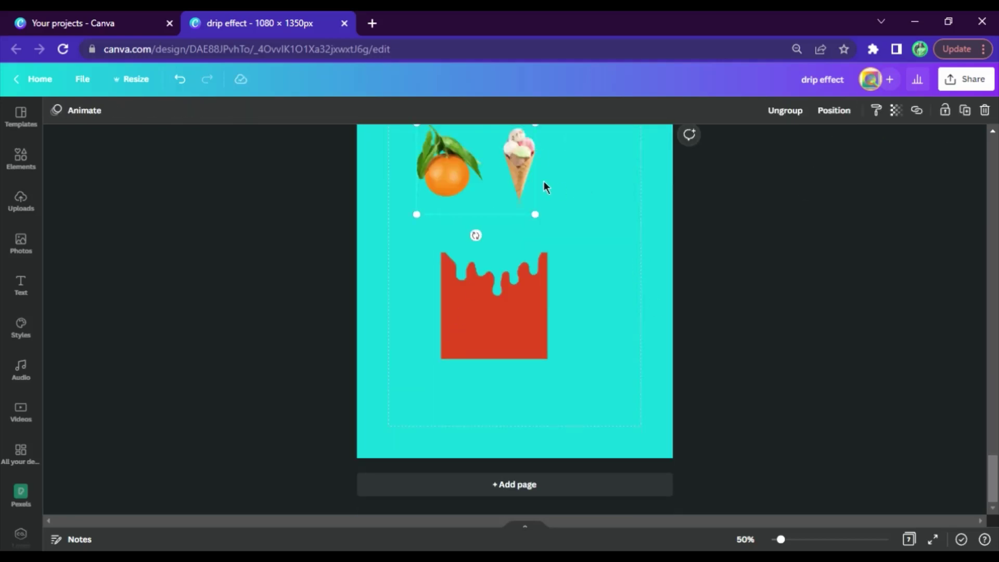
- Delete the ice cream from page 7 and enlarge the orange photo to about 788 × 889 px
left_click(523, 181)
key("Delete")
left_click_drag(494, 209, 654, 390)
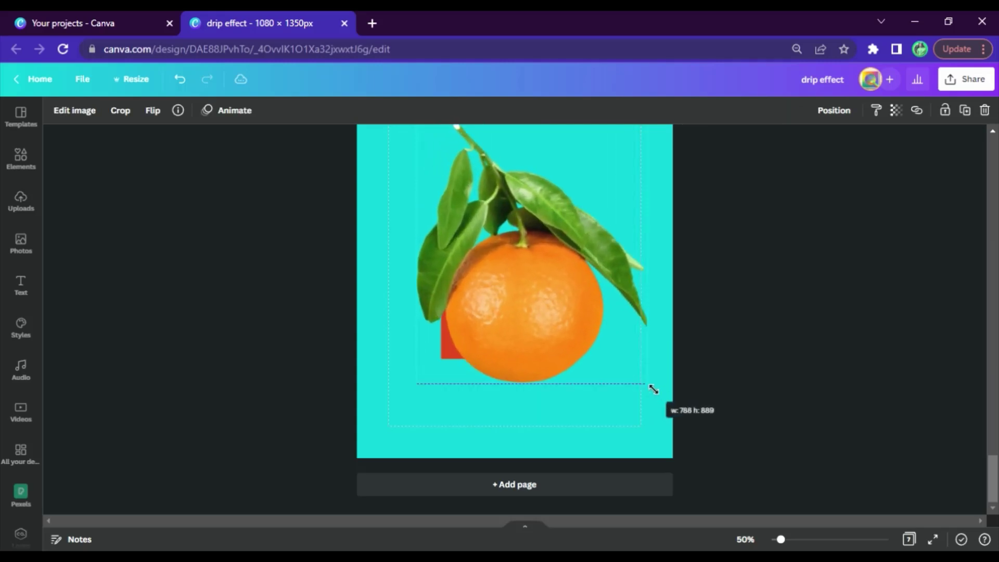
- Send the enlarged orange photo behind the red drip cutout
scroll(541, 364, "up", 1)
left_click(834, 109)
left_click(793, 144)
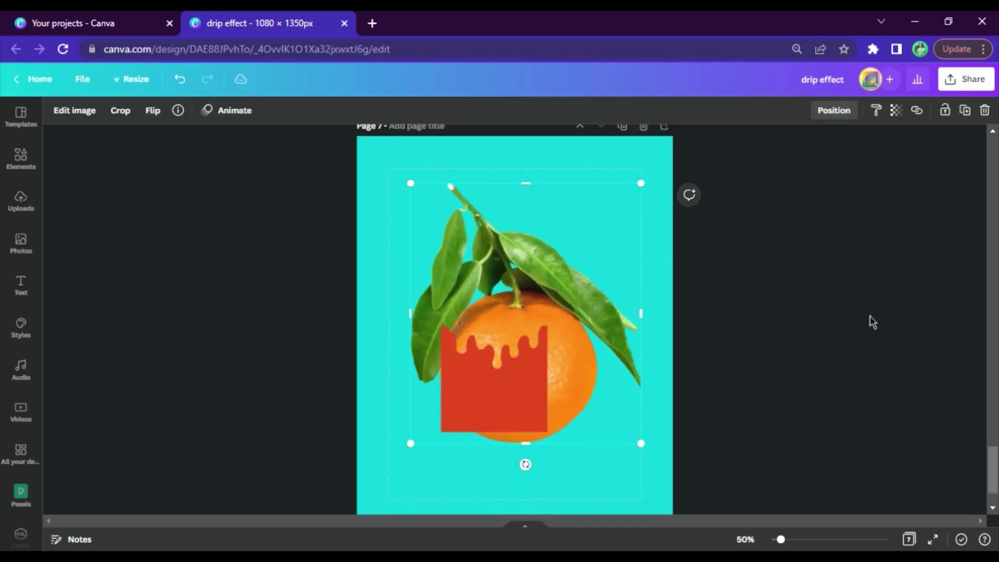
- Enlarge the red drip cutout and position it over the orange's lower half, extending past the page's bottom edge
left_click(524, 413)
left_click_drag(524, 412, 526, 446)
left_click_drag(564, 364, 662, 332)
scroll(593, 343, "down", 2)
left_click_drag(583, 348, 579, 392)
left_click_drag(621, 277, 633, 280)
left_click_drag(580, 379, 576, 388)
left_click(725, 281)
- Increase the brightness of the drip cutout to turn its red into a light salmon colour
left_click(547, 402)
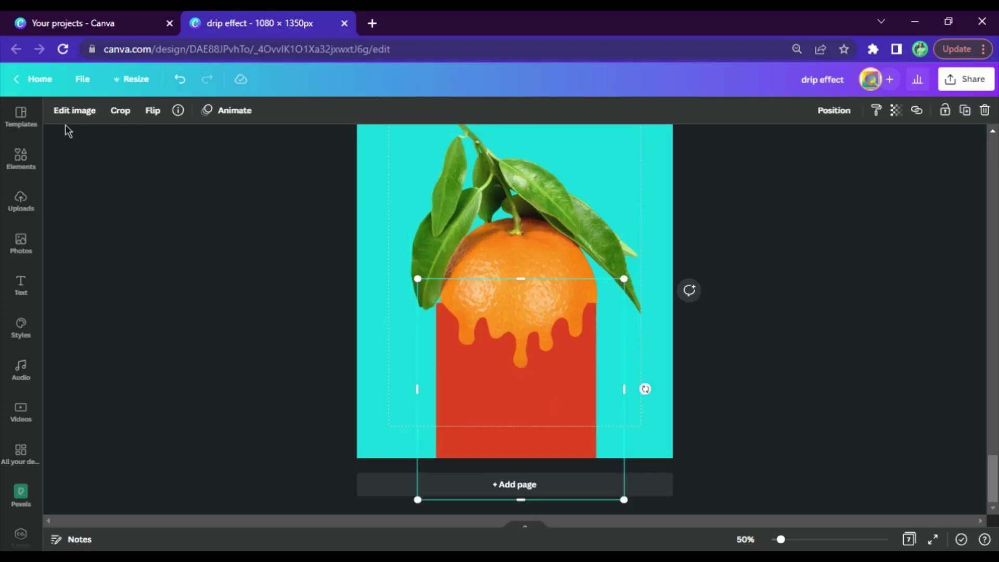
left_click(77, 111)
left_click_drag(150, 372, 206, 383)
left_click(472, 214)
- Set page 7's background to the salmon colour sampled from the drip cutout
left_click(367, 204)
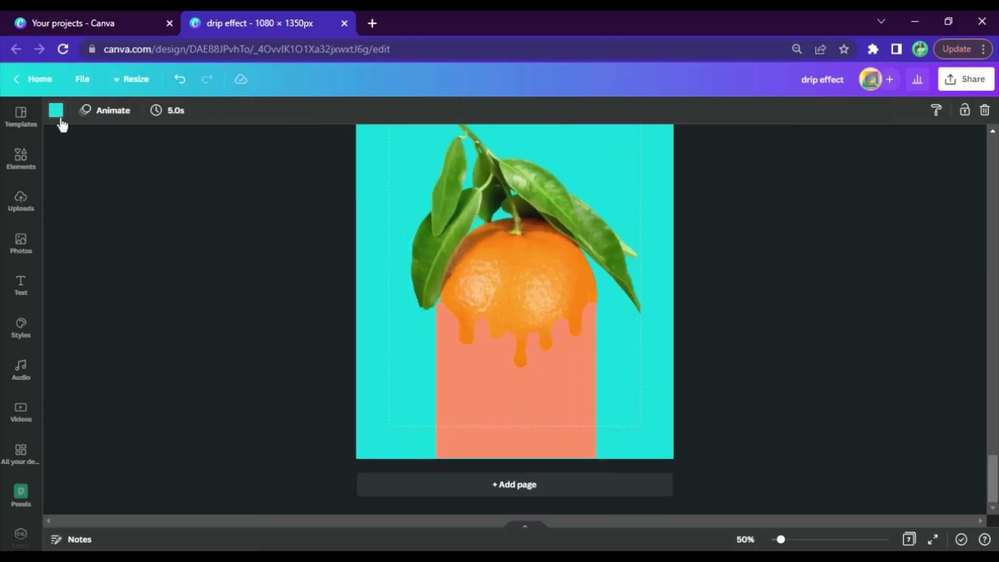
left_click(57, 110)
left_click(70, 180)
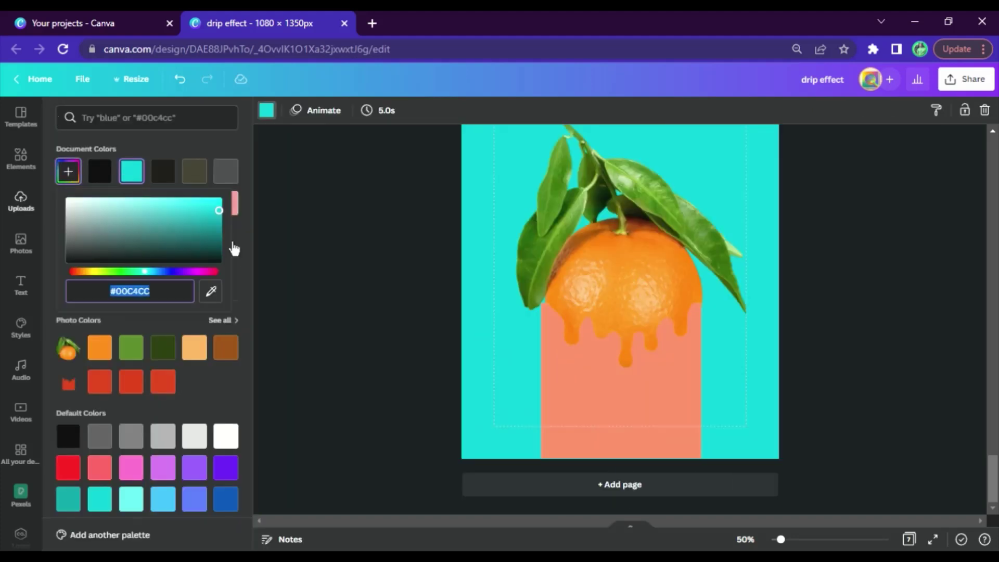
left_click(219, 302)
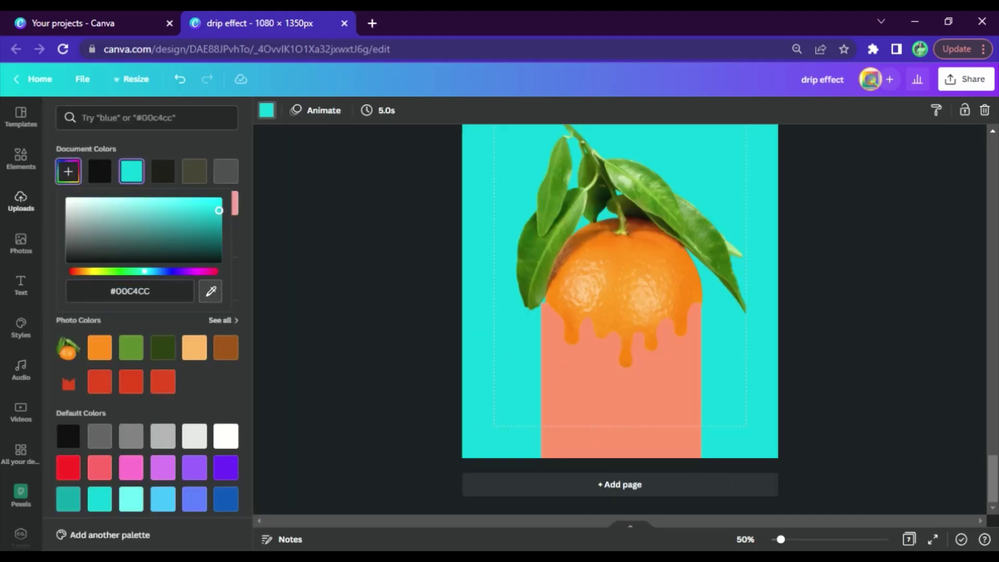
left_click(683, 428)
left_click(377, 317)
- Crop both sides of the drip cutout to roughly the width of the orange
left_click(592, 376)
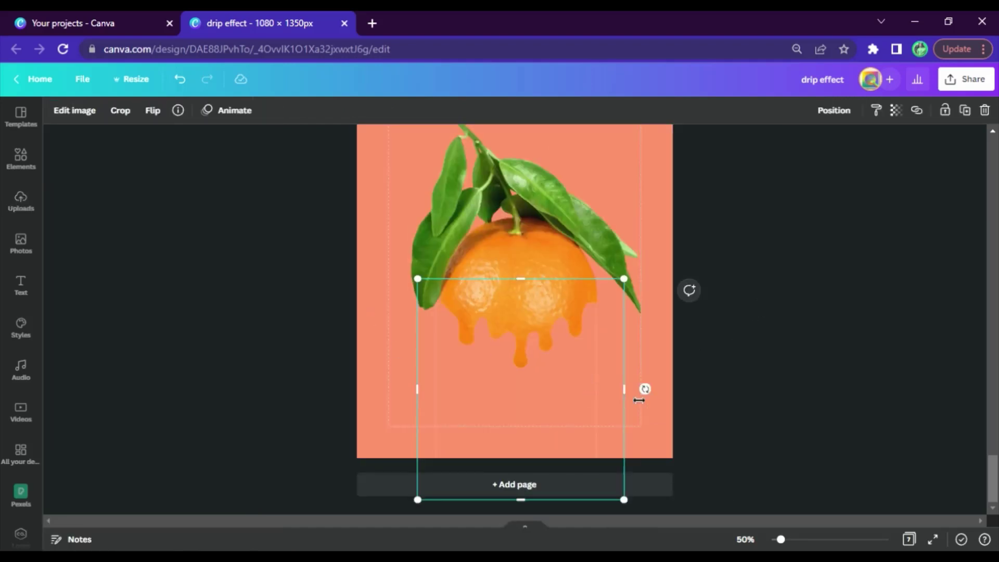
left_click_drag(639, 400, 609, 413)
left_click_drag(435, 404, 442, 394)
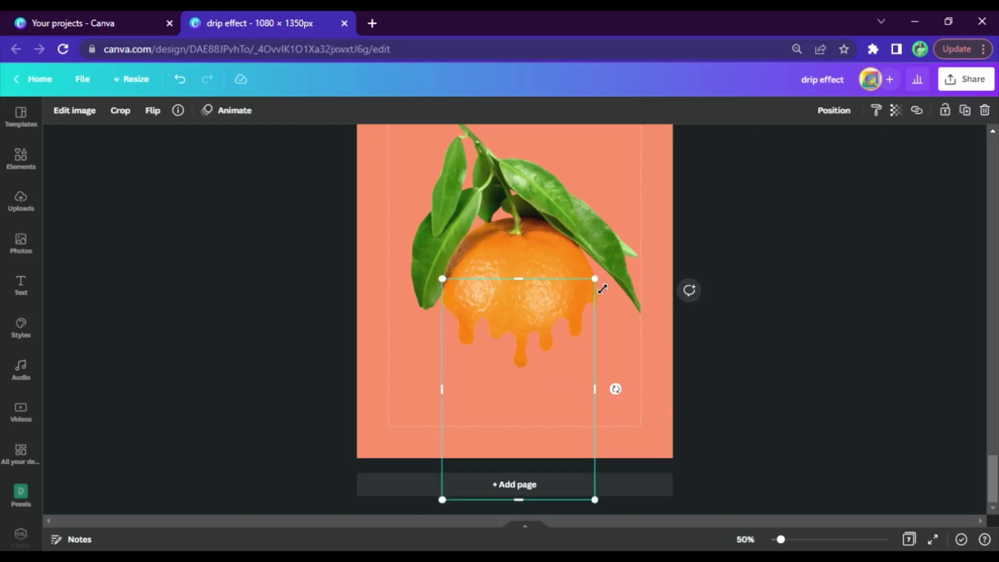
- Enlarge the drip cutout slightly from its upper corners to fit the orange's outer edges
left_click_drag(602, 289, 607, 284)
left_click(719, 337)
left_click(533, 389)
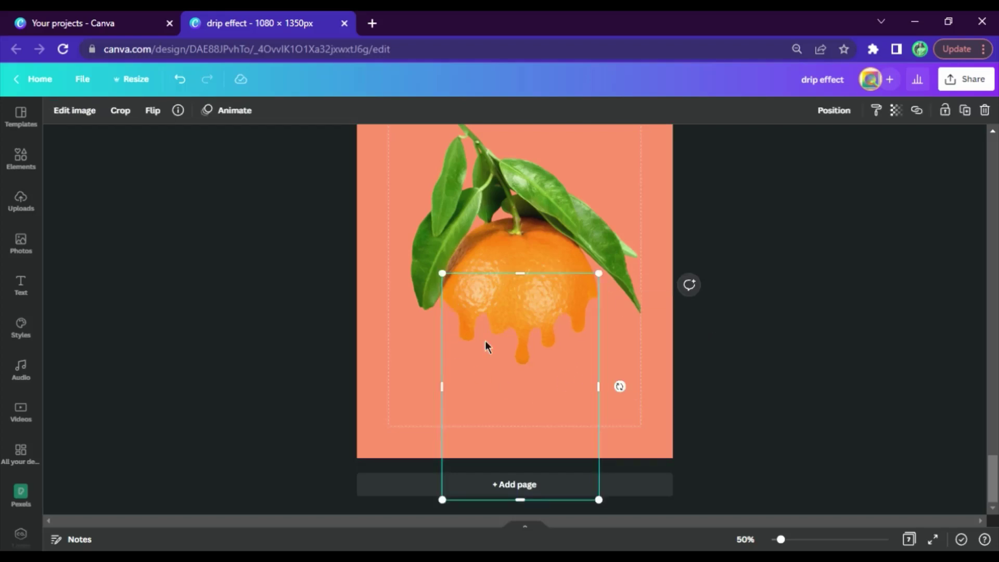
left_click(736, 334)
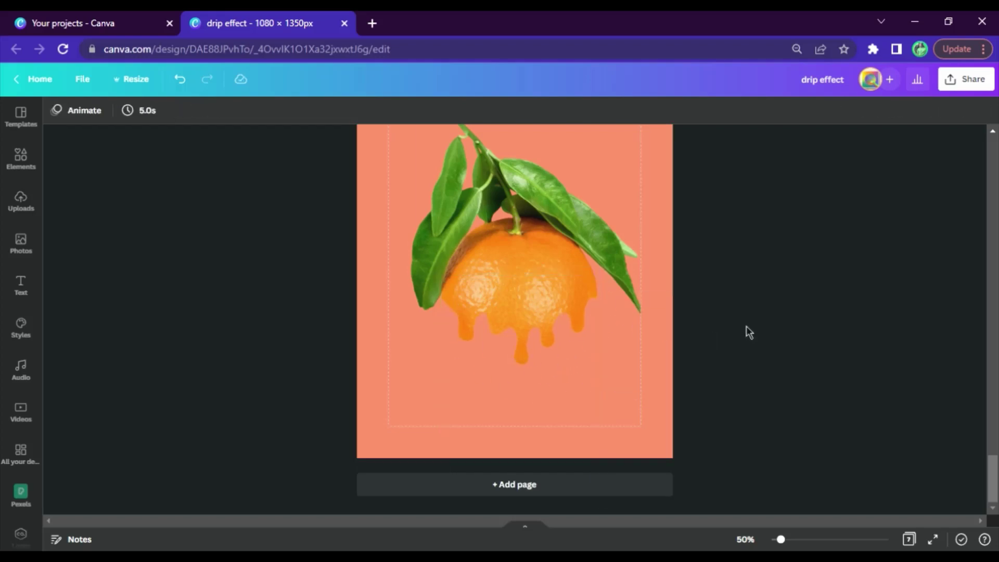
left_click(508, 385)
left_click_drag(444, 277, 440, 273)
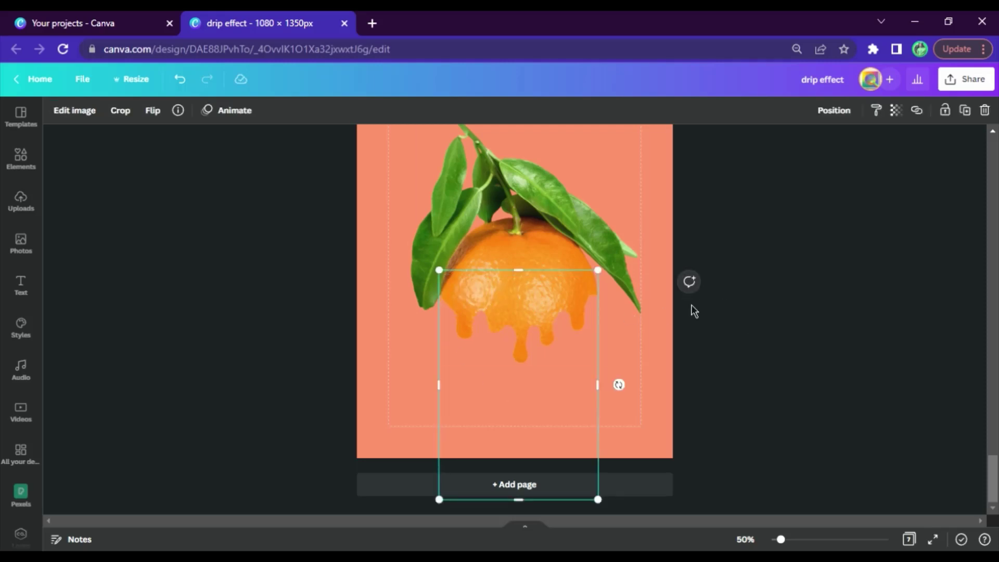
left_click(694, 312)
- Select the orange and the drip cutout together and move them slightly down the page
scroll(739, 354, "up", 3)
scroll(713, 359, "down", 3)
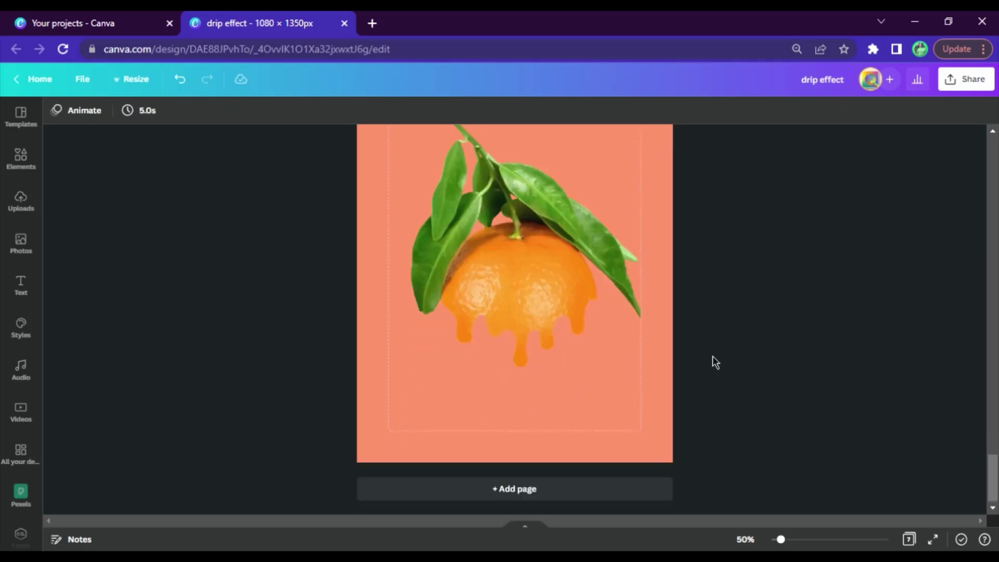
left_click_drag(735, 365, 518, 285)
left_click_drag(542, 302, 536, 303)
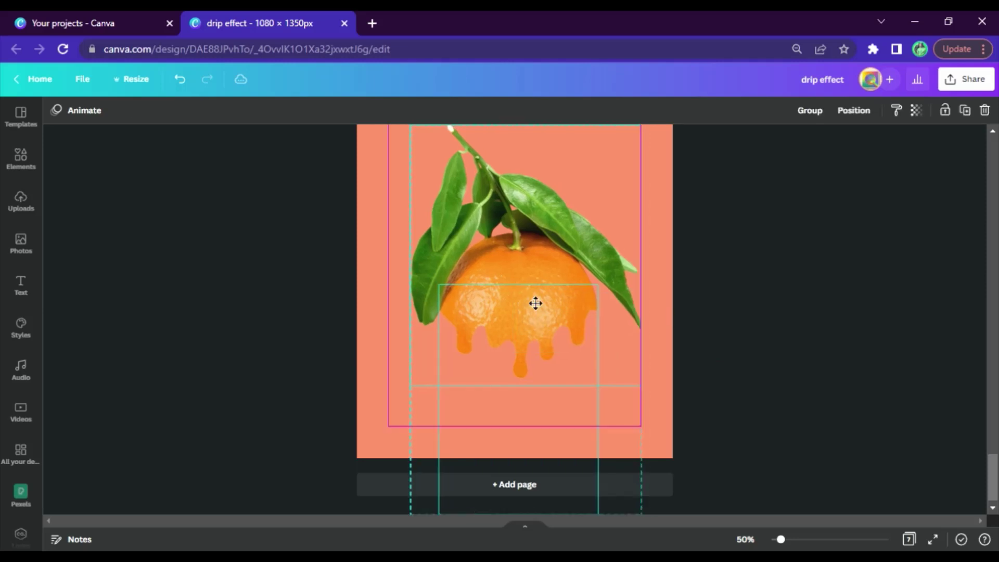
- Download only page 7 of the design as a PNG
left_click(966, 79)
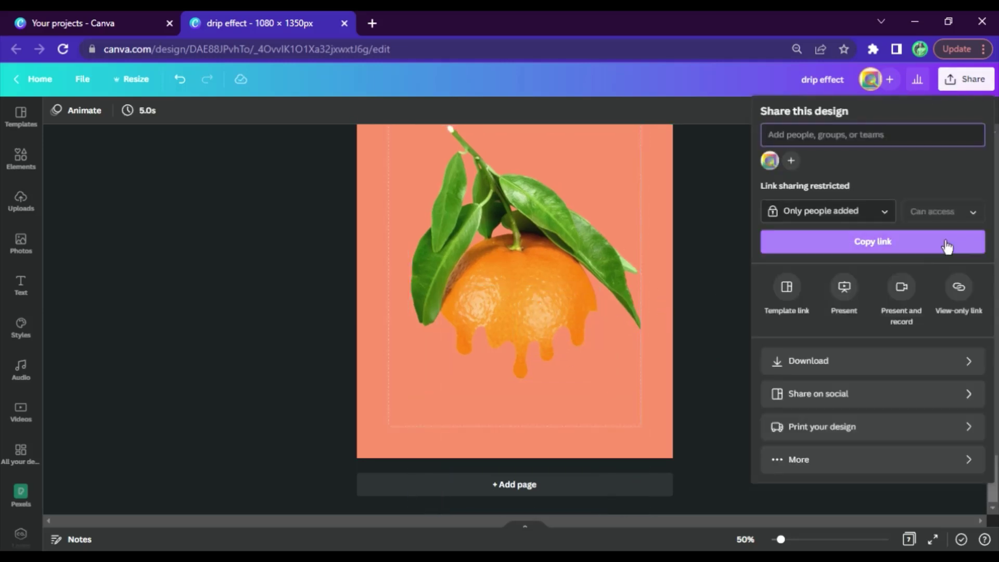
left_click(968, 361)
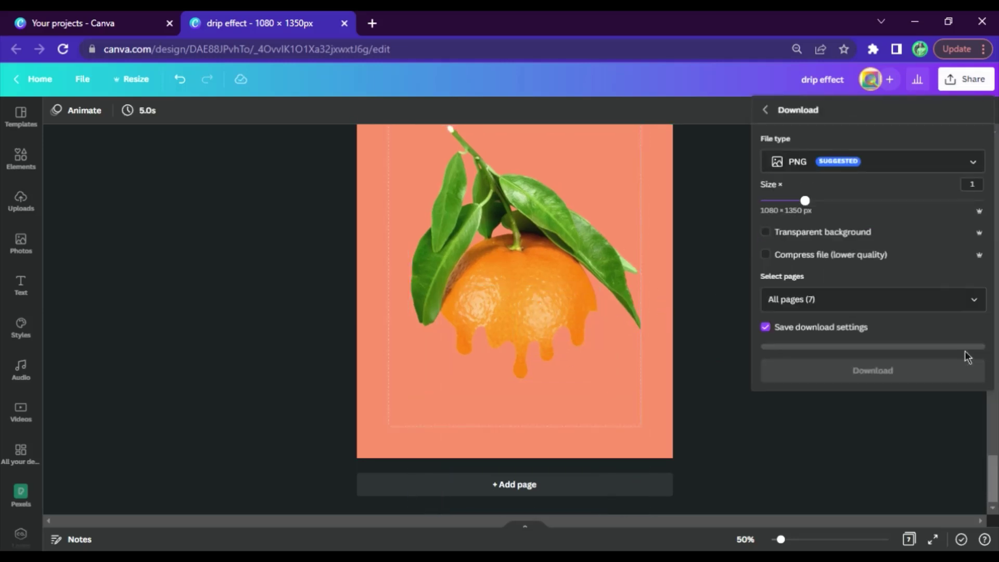
left_click(972, 299)
scroll(901, 379, "down", 5)
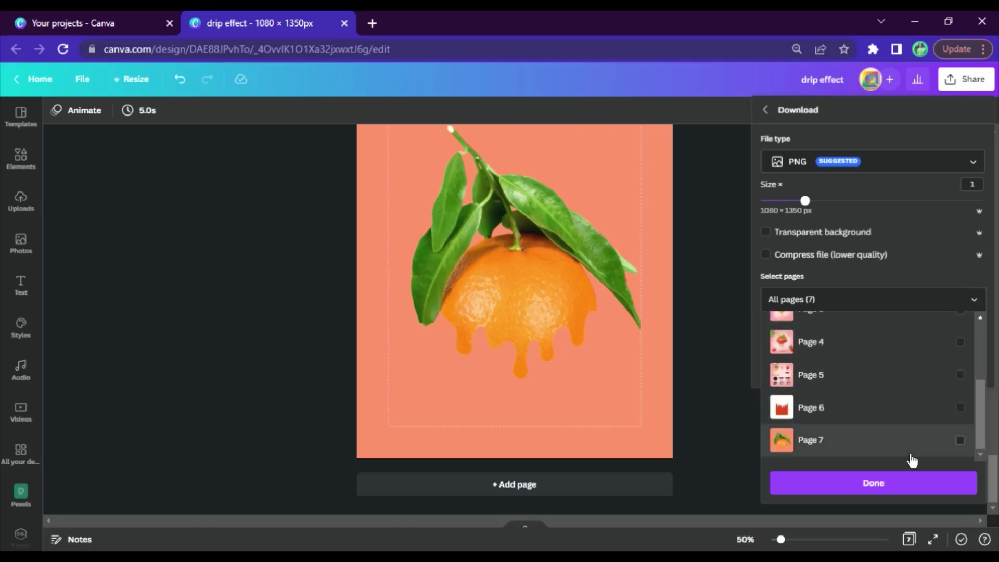
left_click(945, 475)
left_click(902, 371)
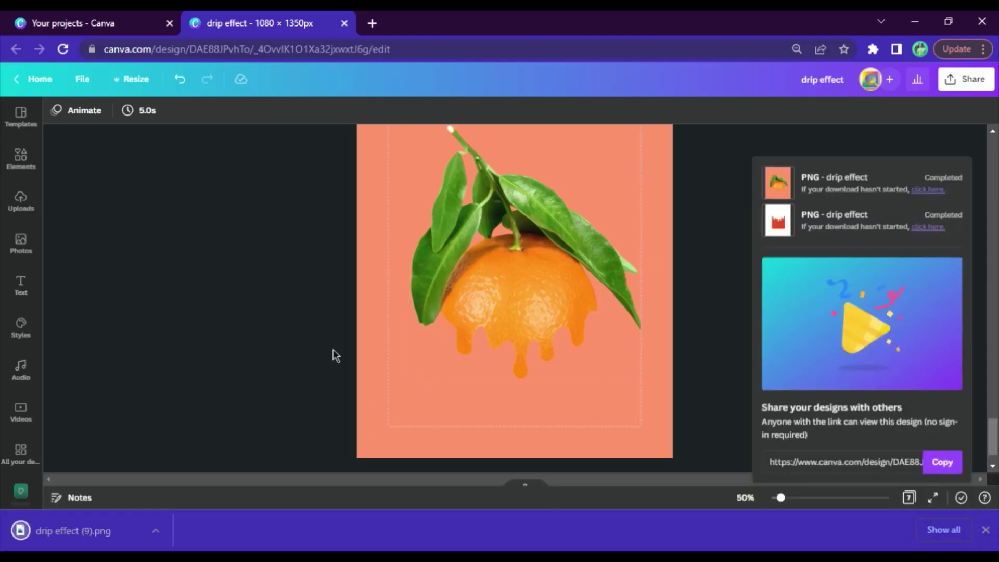
- Add a new page after page 7 and remove its salmon background colour
scroll(336, 356, "down", 1)
left_click(523, 446)
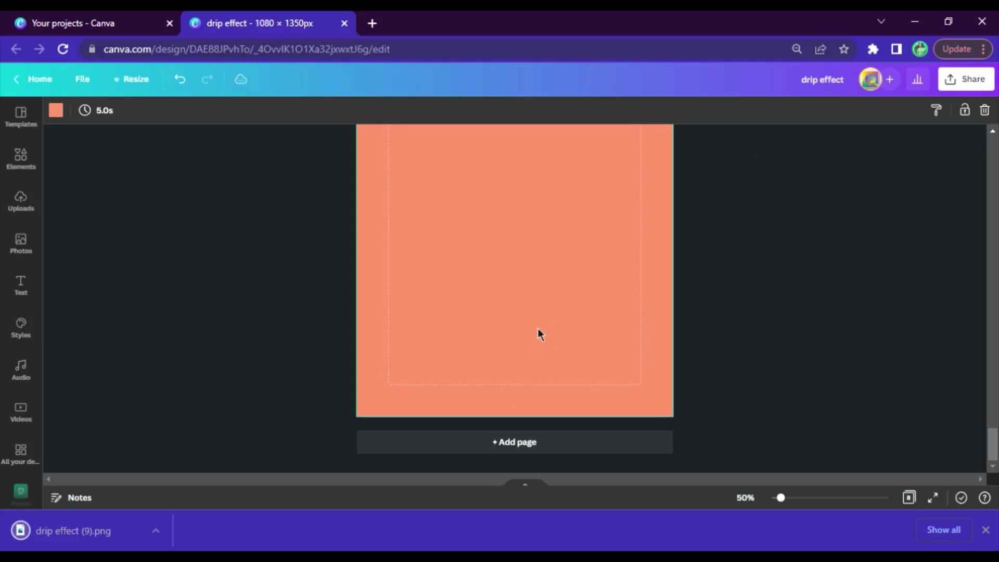
key("Delete")
- Upload the downloaded drip effect (9).png onto the new page and centre it there
left_click_drag(84, 535, 485, 320)
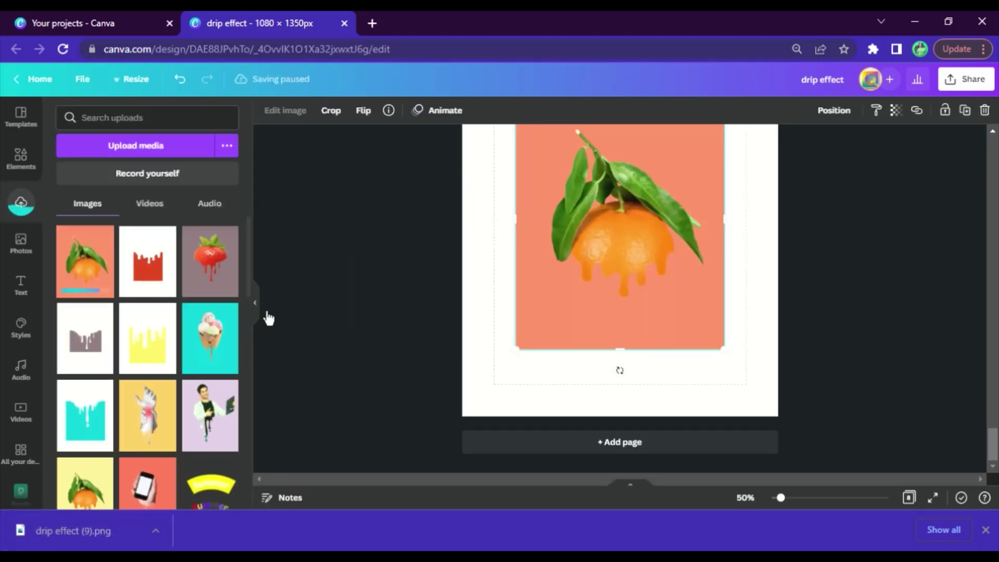
left_click(264, 308)
scroll(581, 326, "up", 2)
scroll(577, 305, "down", 1)
left_click_drag(577, 305, 574, 312)
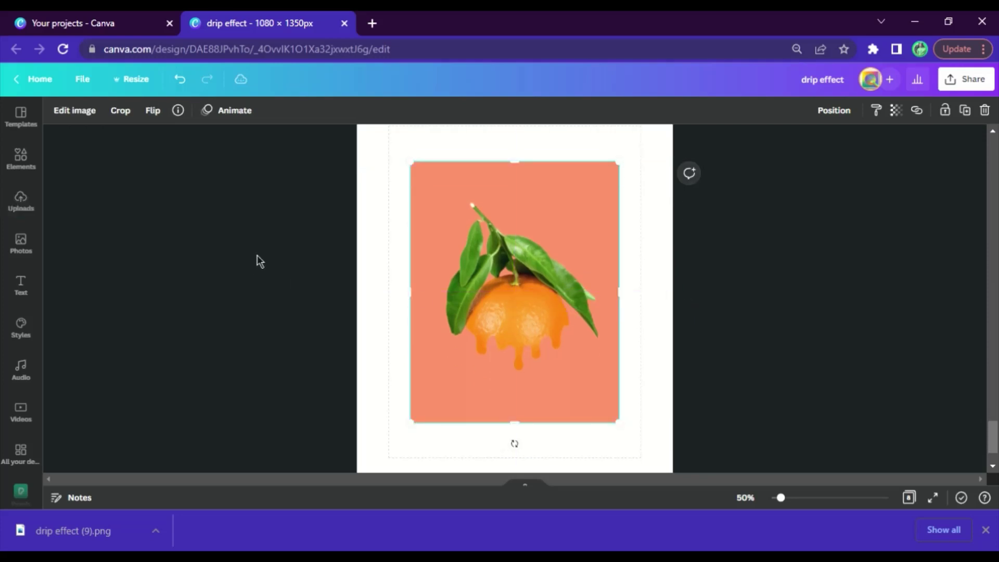
- Remove the salmon background from the uploaded dripping orange image with the Background Remover and apply it
left_click(75, 111)
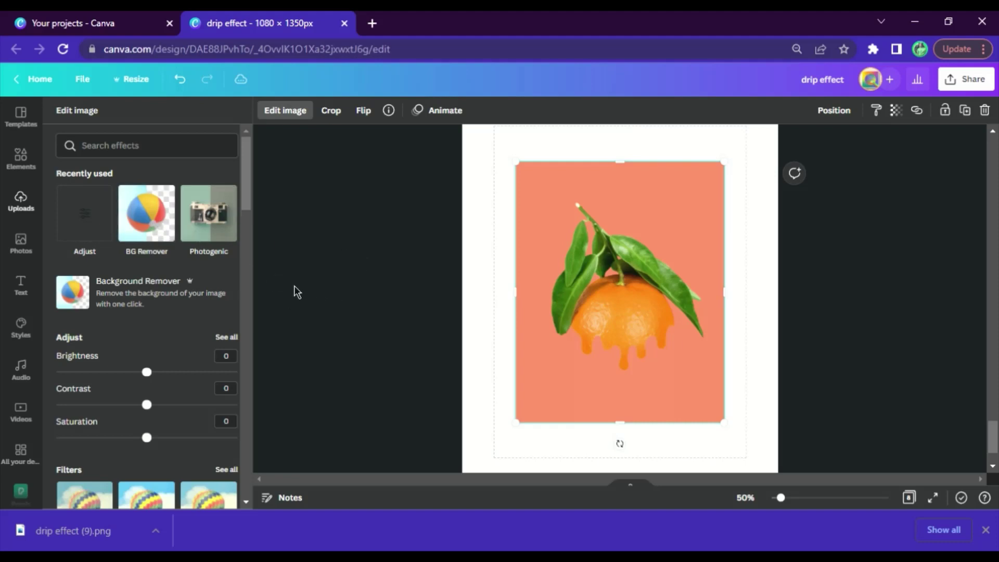
left_click(152, 237)
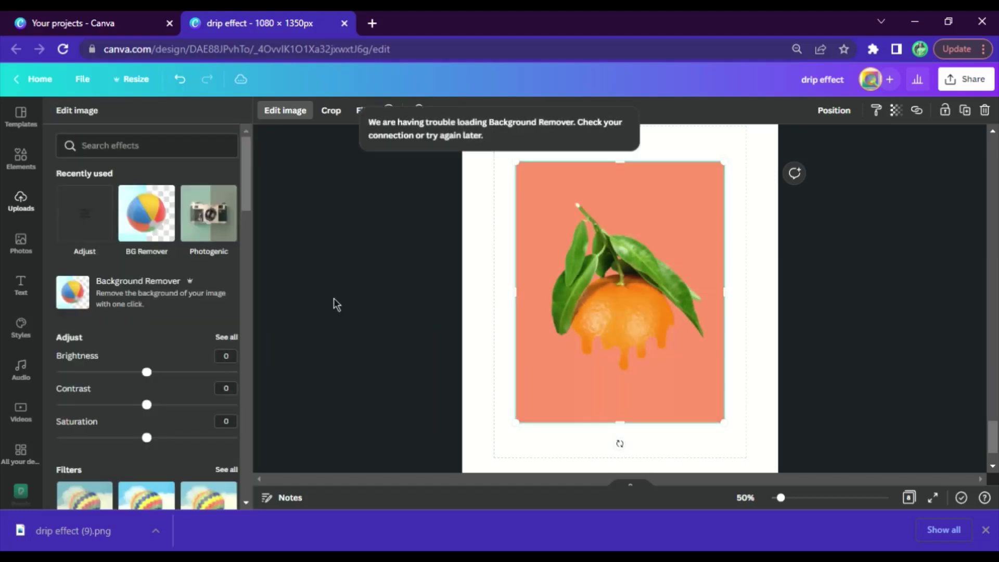
left_click(173, 234)
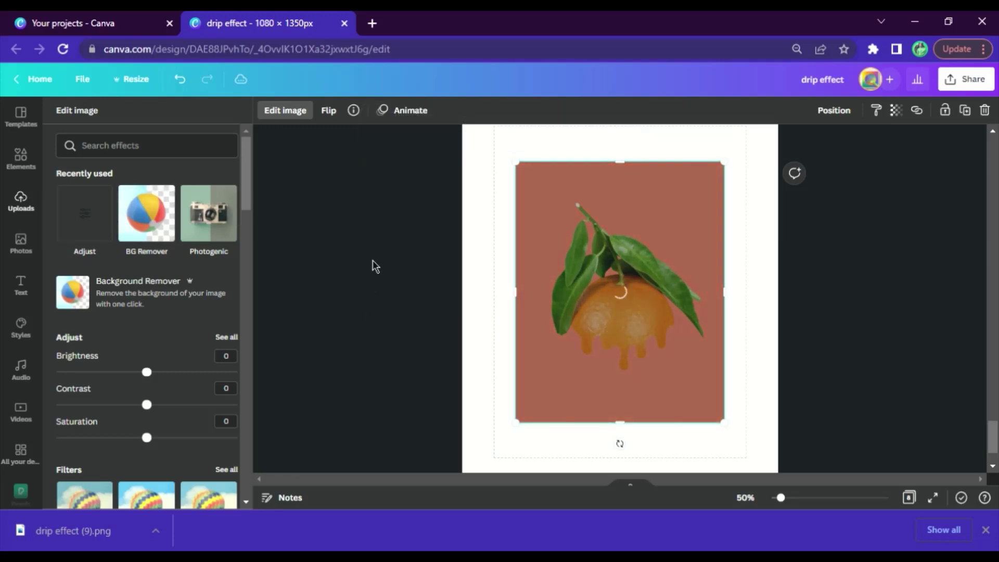
left_click(986, 527)
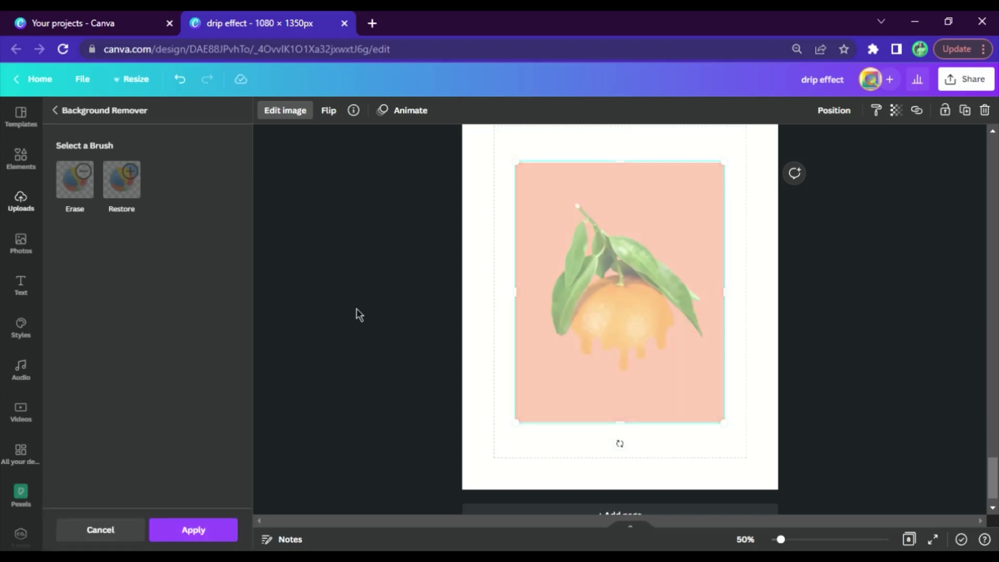
left_click(210, 533)
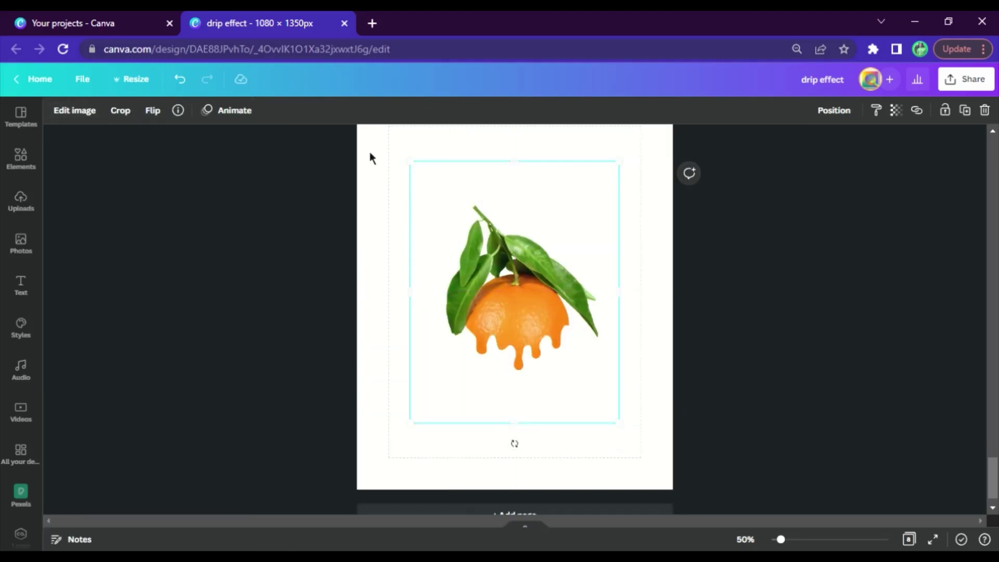
- Add a Backdrop shadow to the dripping orange cutout
left_click(75, 111)
scroll(156, 442, "down", 5)
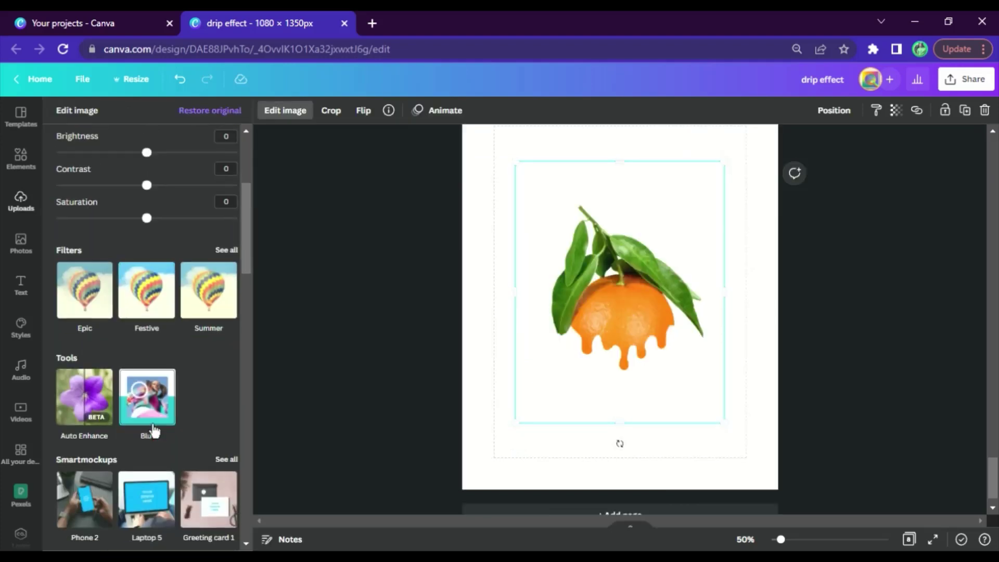
scroll(180, 452, "down", 3)
left_click(228, 349)
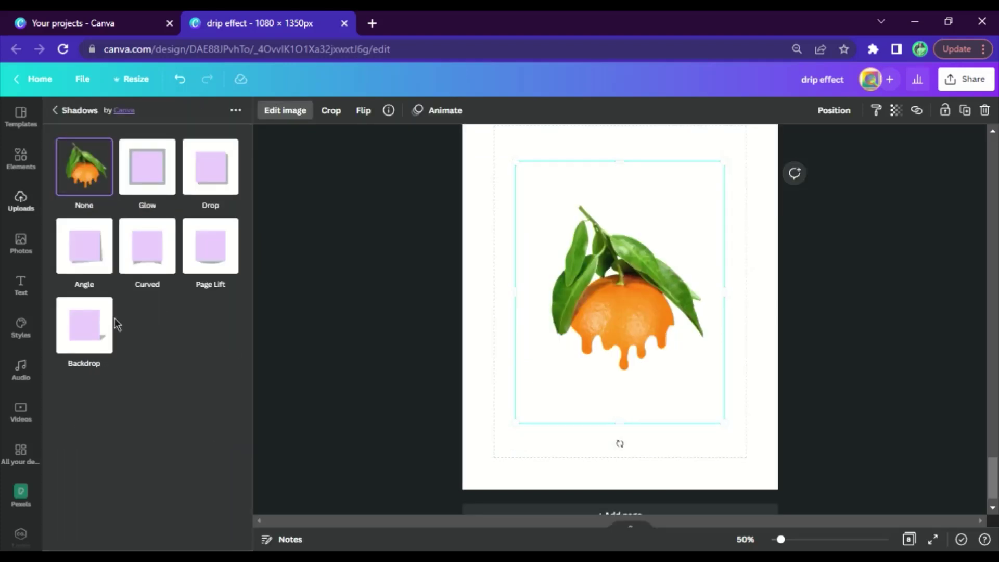
left_click(104, 333)
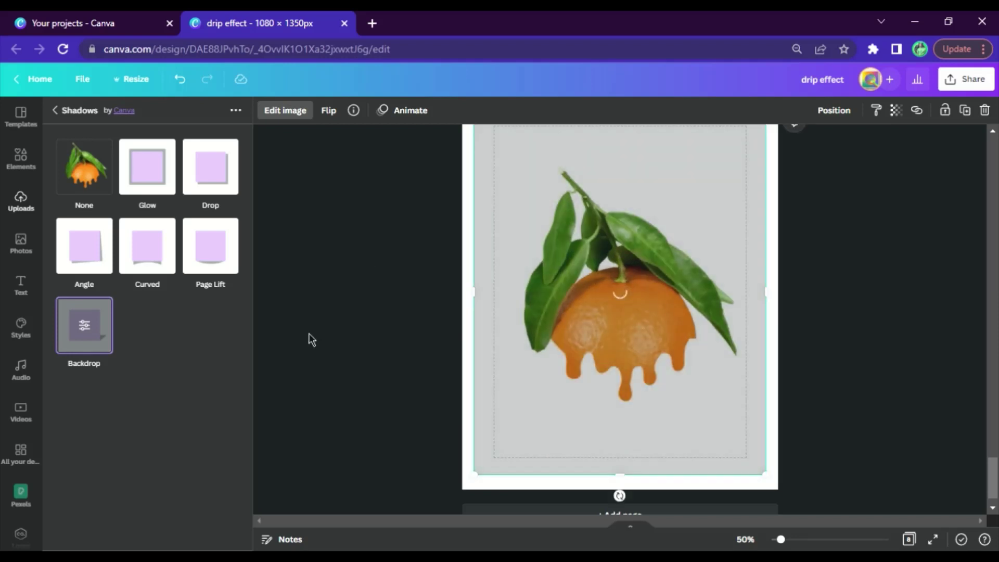
- Set the Backdrop shadow's vertical angle to 83 and horizontal angle to about 10, and apply it
left_click(108, 336)
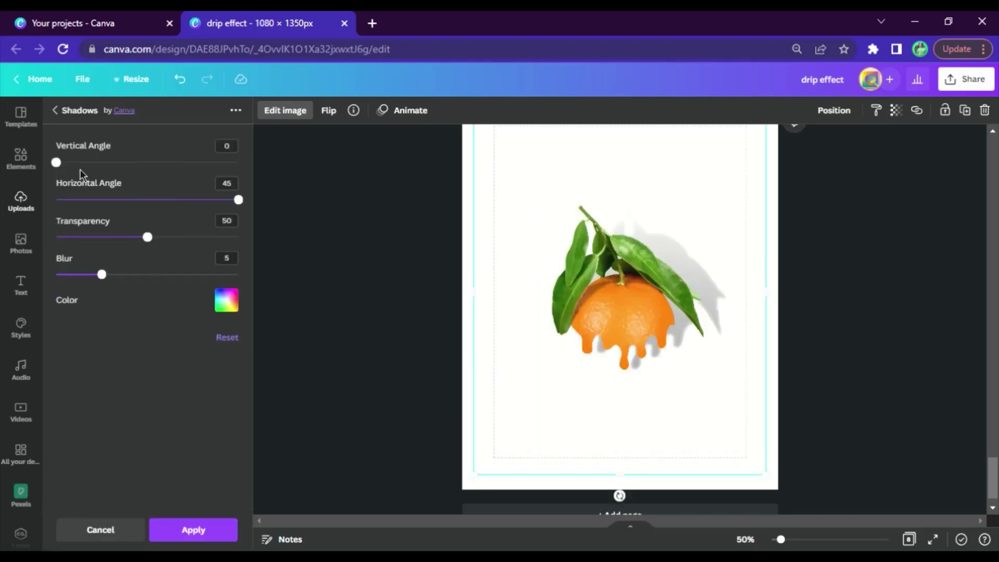
left_click_drag(80, 170, 191, 205)
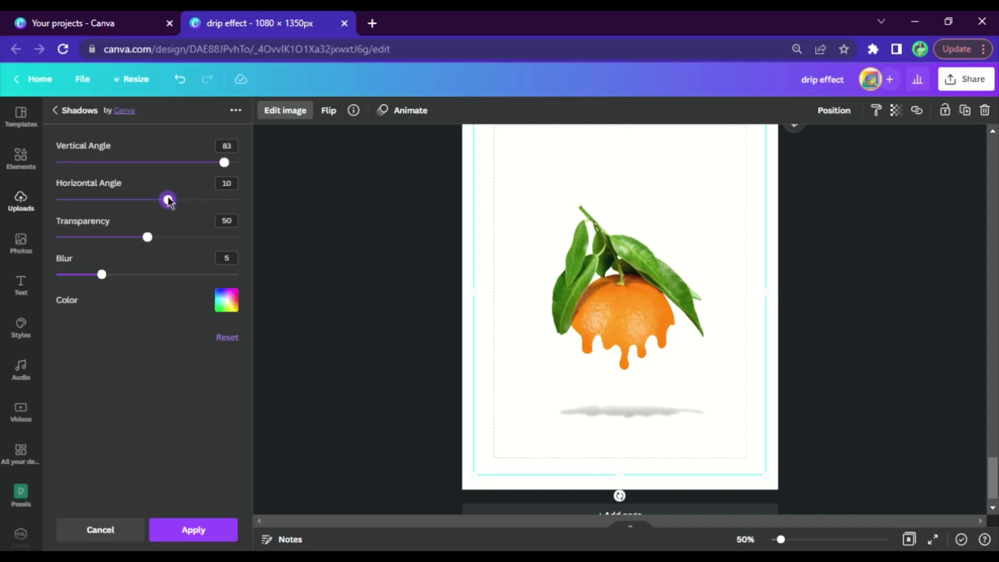
left_click(196, 530)
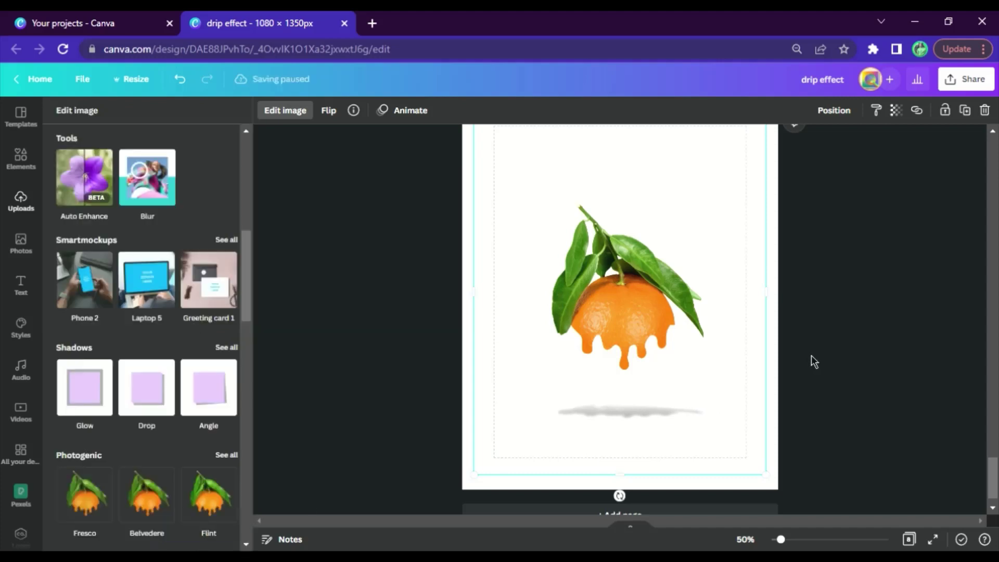
- Move the dripping orange with its shadow slightly up and to the left on the page
left_click(836, 322)
left_click_drag(582, 342, 566, 334)
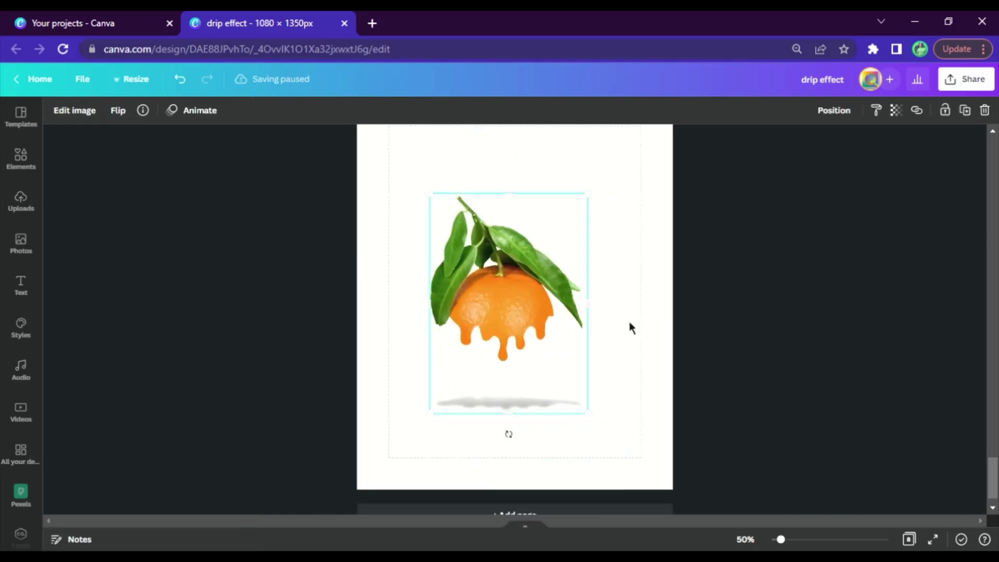
left_click(629, 322)
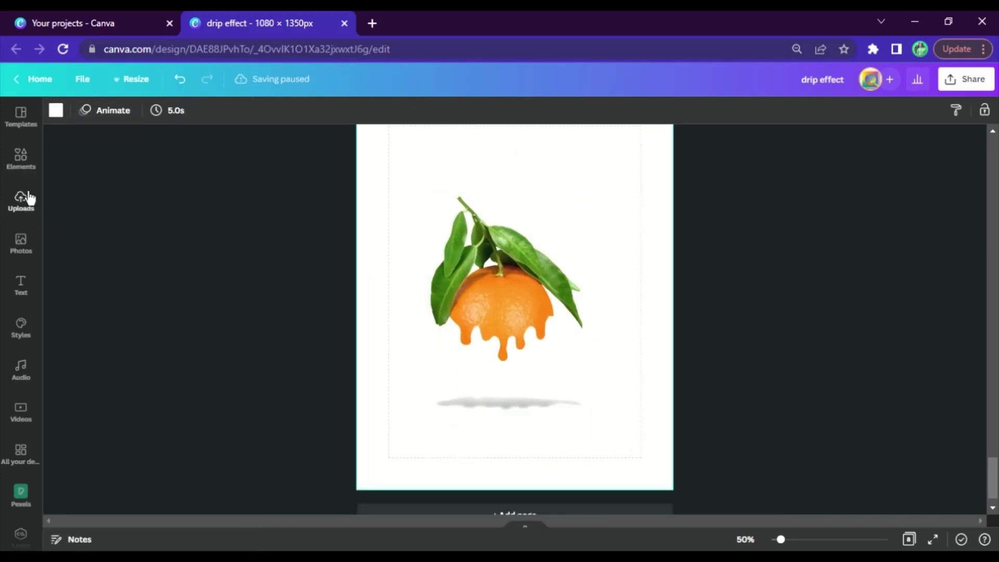
- Search the photo library for "texture" and look through the results for a background
left_click(21, 159)
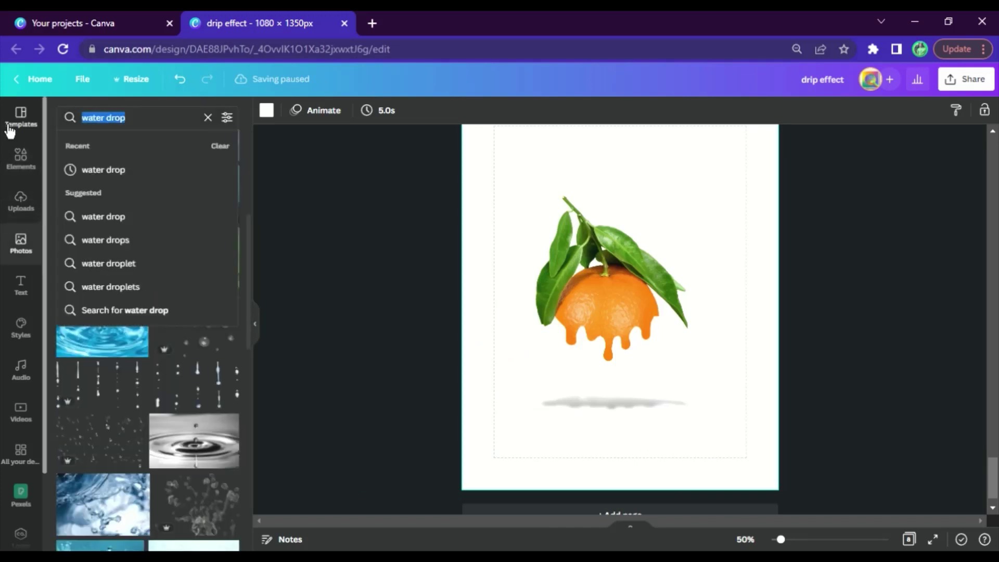
type("texture")
key("Return")
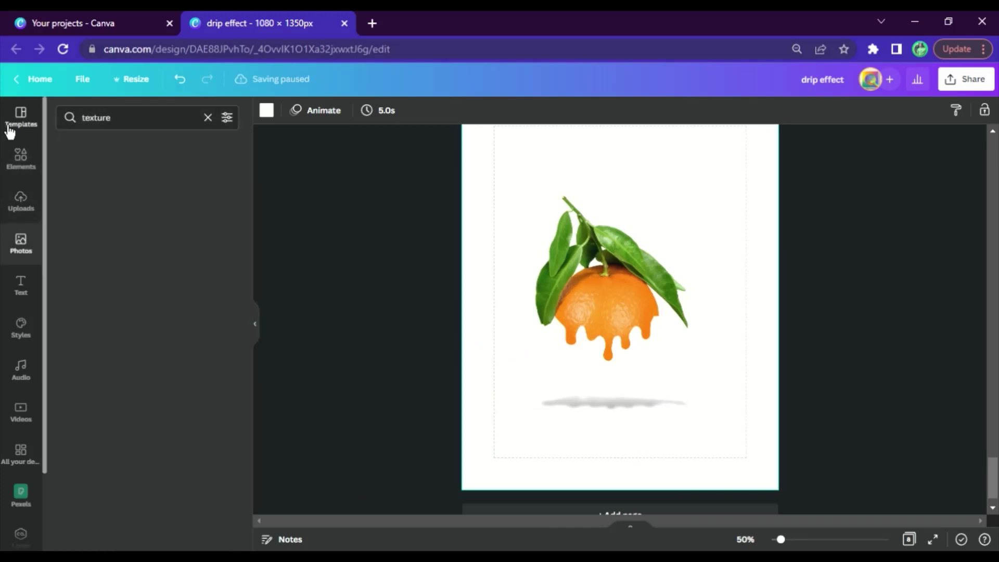
scroll(230, 404, "down", 5)
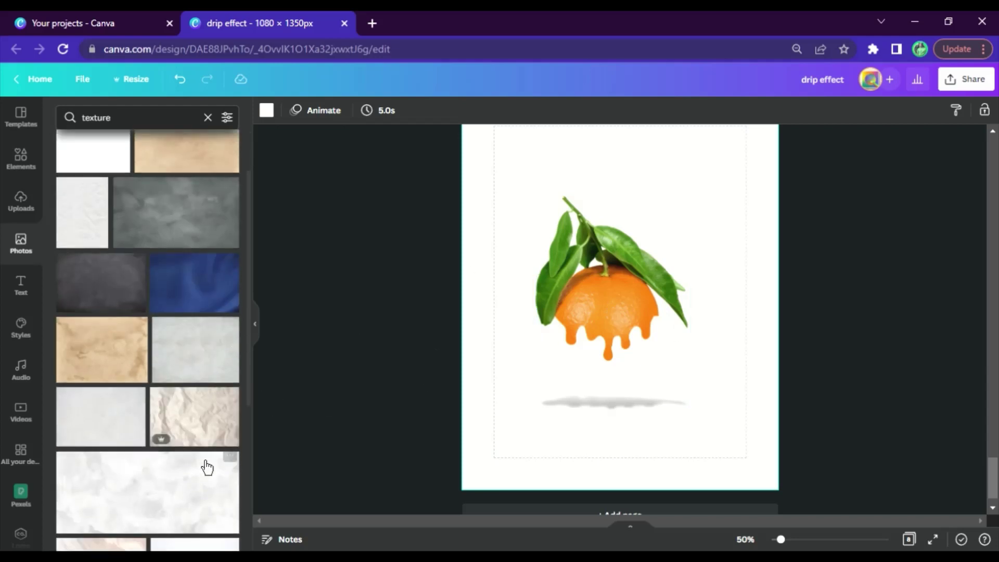
scroll(196, 338, "down", 4)
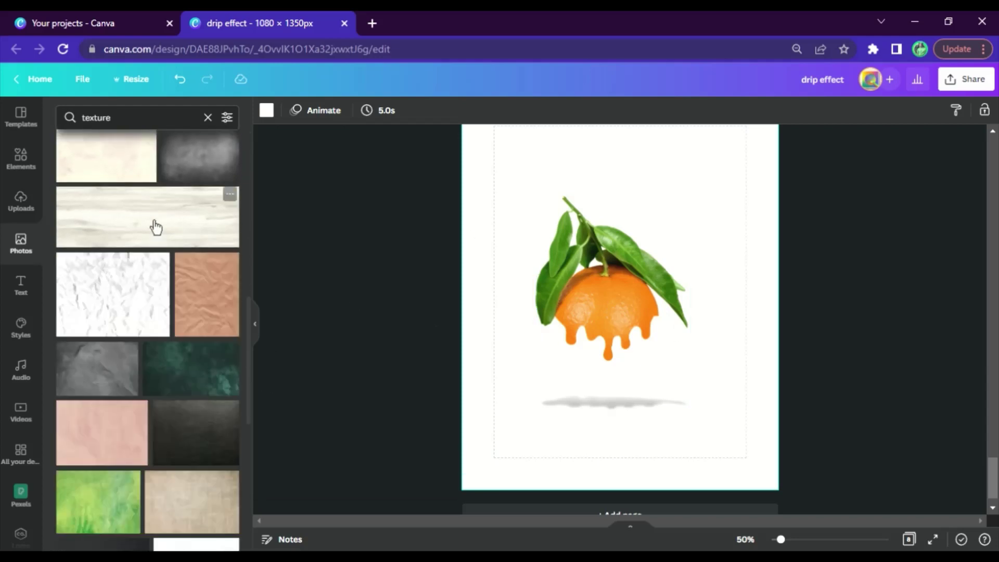
scroll(111, 397, "down", 4)
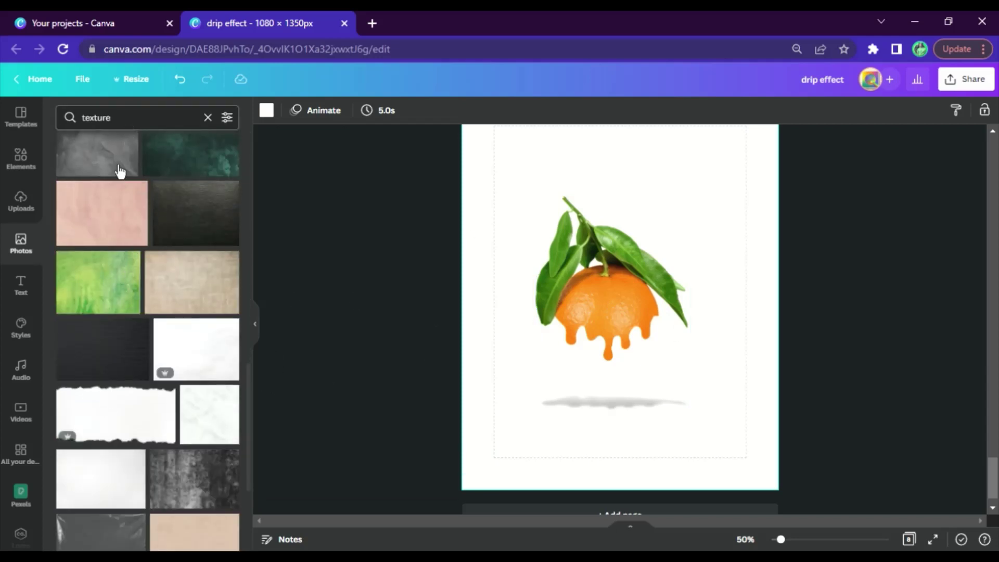
- Search the photos for "orange gradient" and add the orange gradient with the bright yellow centre to the page
left_click(63, 128)
key("ctrl+a")
type("orange")
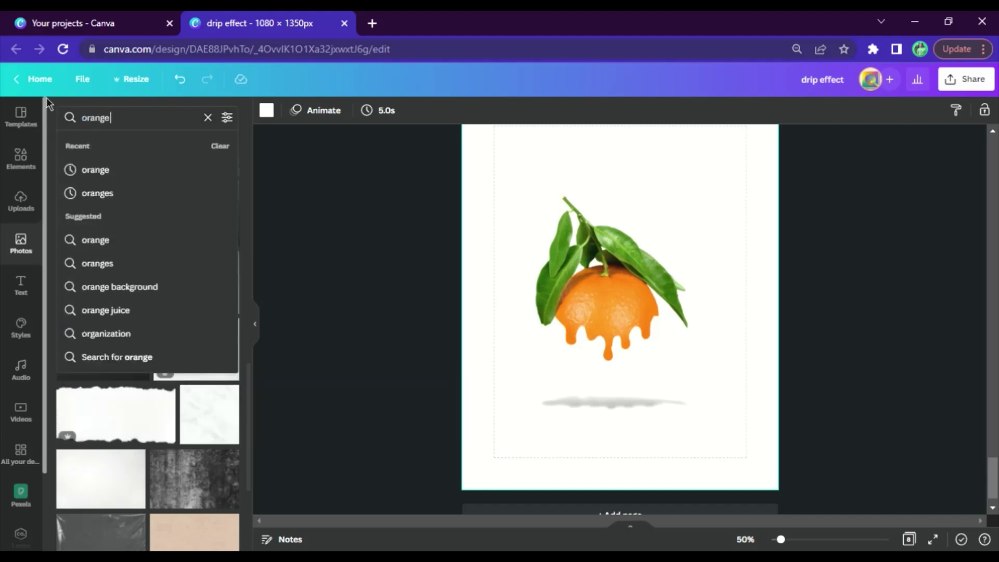
type(" gradient")
key("Return")
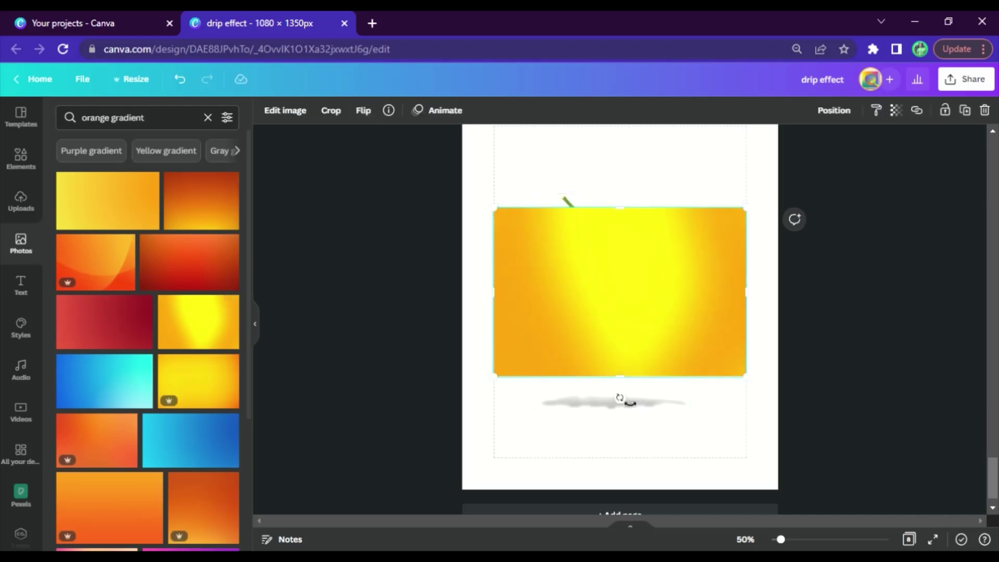
- Rotate the gradient image a quarter turn to portrait and move it to the page's upper-left corner
left_click_drag(621, 398, 763, 302)
scroll(636, 326, "up", 1)
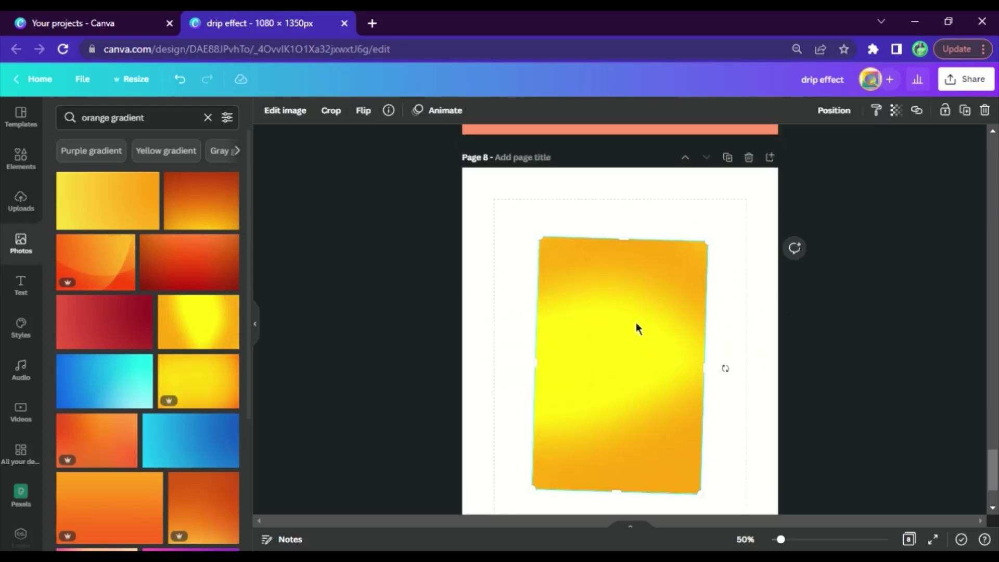
left_click_drag(636, 327, 558, 258)
left_click(255, 323)
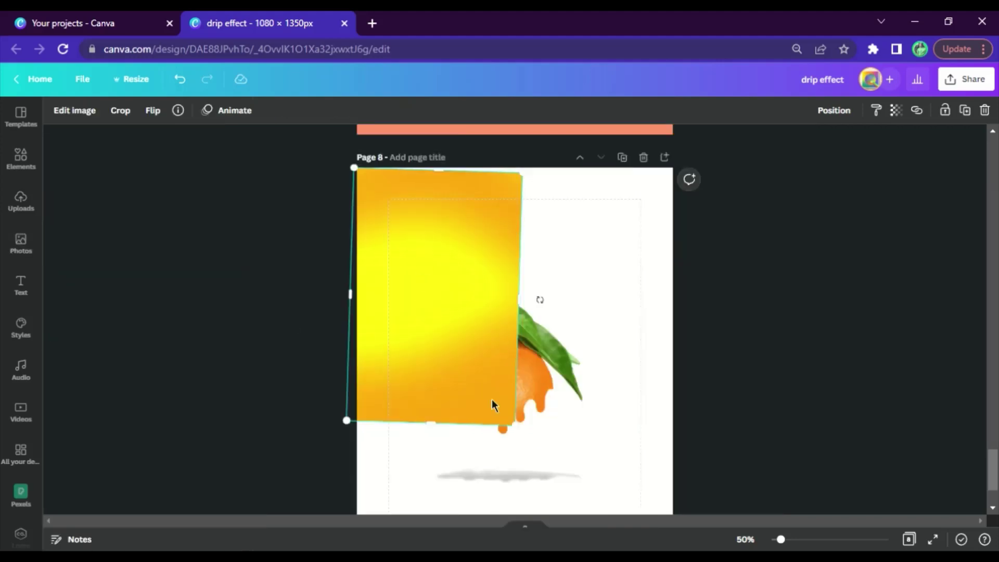
left_click_drag(542, 301, 543, 297)
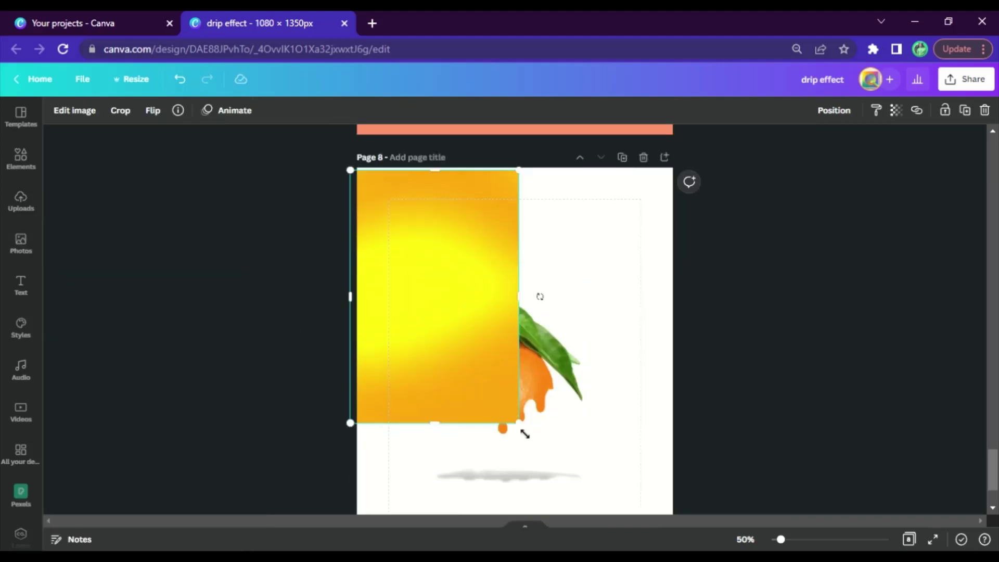
- Enlarge the gradient image to cover the whole page and send it backward behind the dripping orange
left_click_drag(520, 423, 784, 520)
left_click(834, 109)
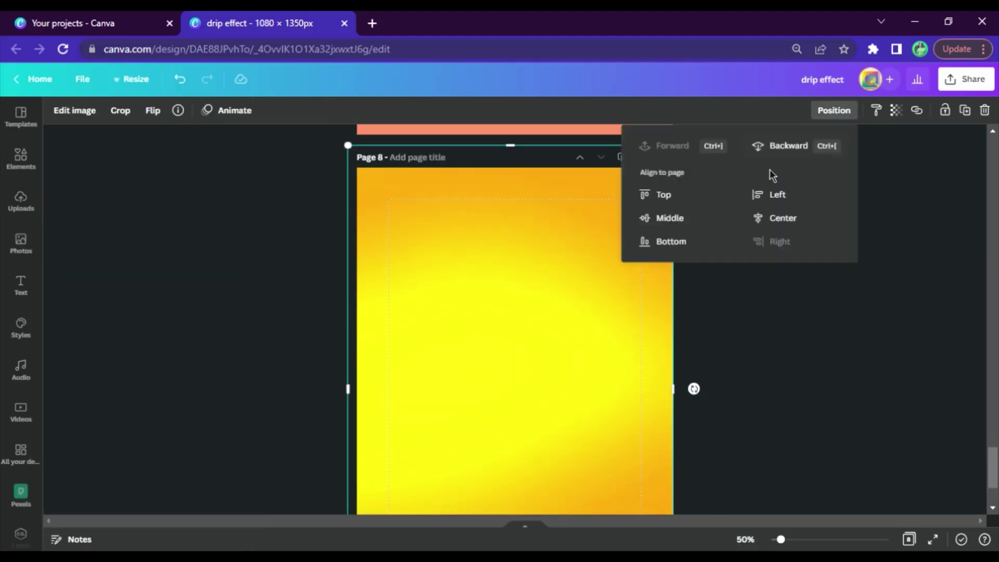
left_click(791, 146)
scroll(759, 347, "down", 3)
scroll(514, 359, "up", 2)
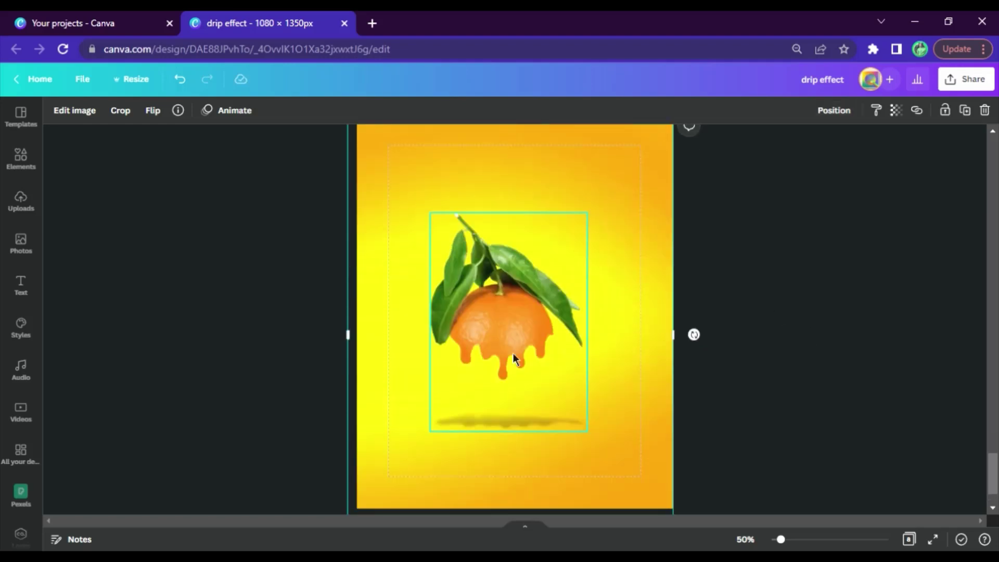
- Enlarge the dripping orange with its shadow and reposition it near the middle of the gradient page
left_click(552, 322)
left_click_drag(589, 212, 636, 147)
left_click_drag(541, 268, 533, 285)
left_click(814, 297)
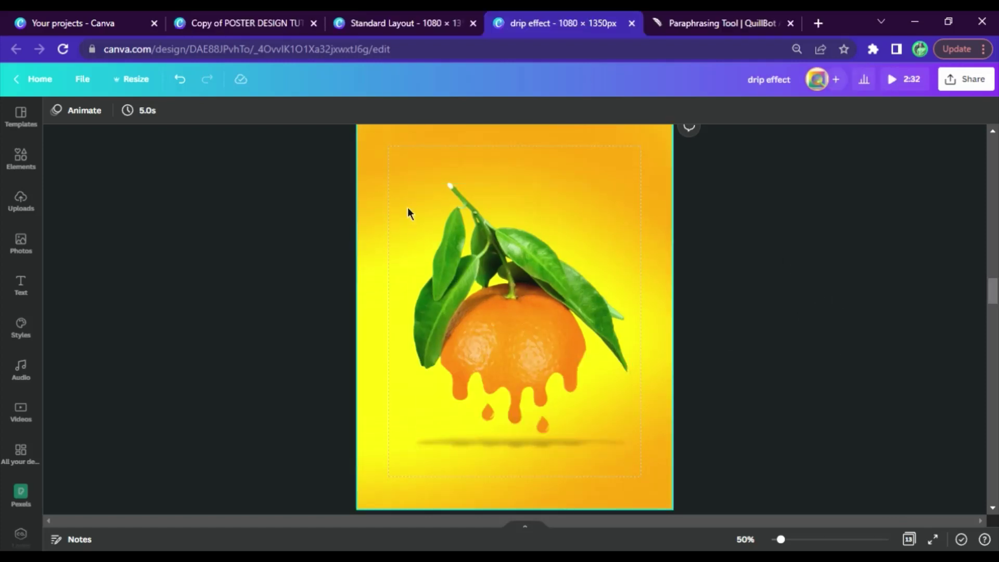
- Copy the water drops photo from page 5 and paste it onto the page with the finished dripping orange
scroll(536, 348, "up", 10)
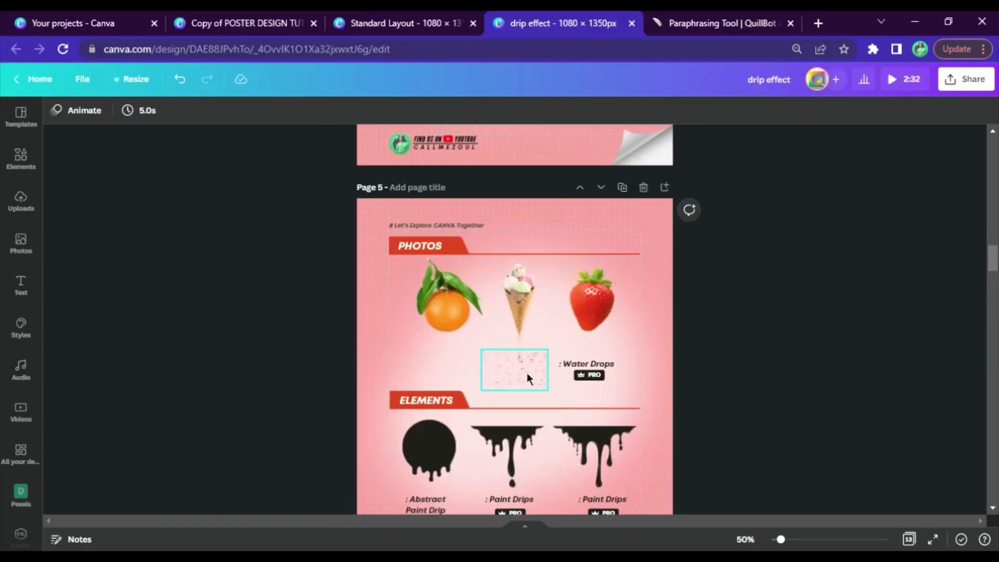
left_click(527, 375)
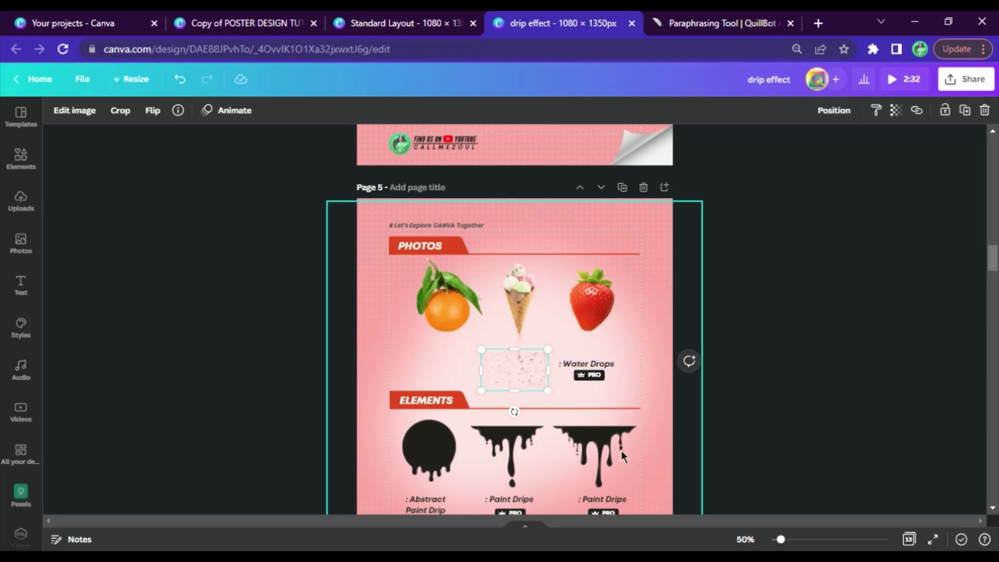
scroll(598, 437, "down", 7)
scroll(584, 420, "up", 1)
scroll(585, 400, "up", 4)
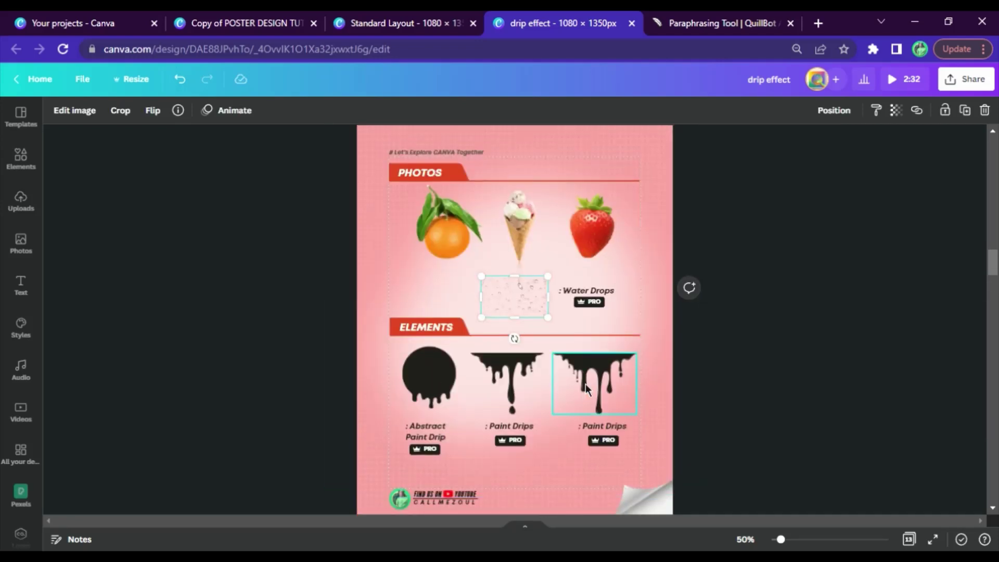
scroll(585, 383, "down", 8)
left_click(585, 387)
key("ctrl+v")
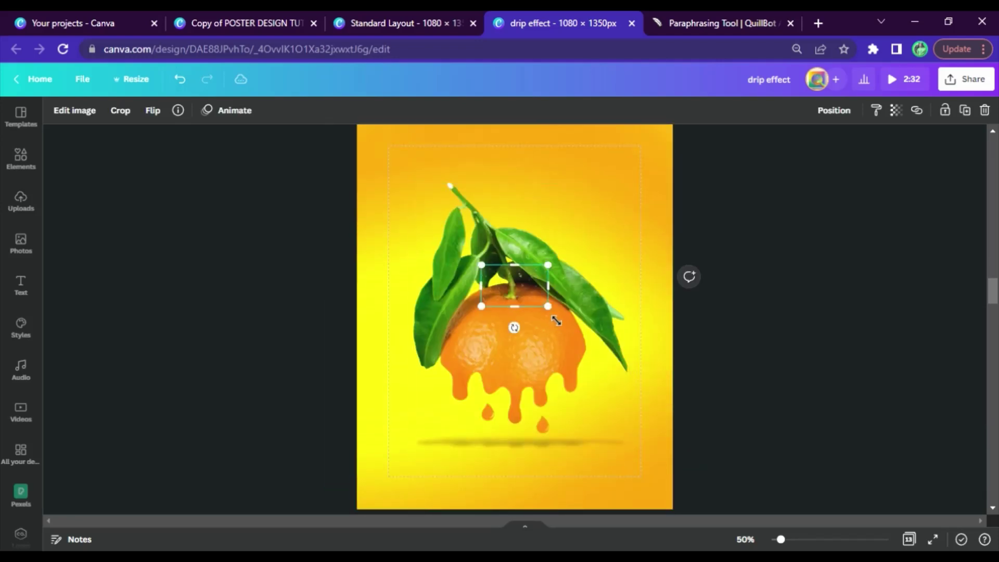
- Enlarge the pasted water drops, crop their left and right sides, and place them over the orange's body
left_click_drag(549, 309, 622, 442)
left_click(745, 539)
left_click(736, 354)
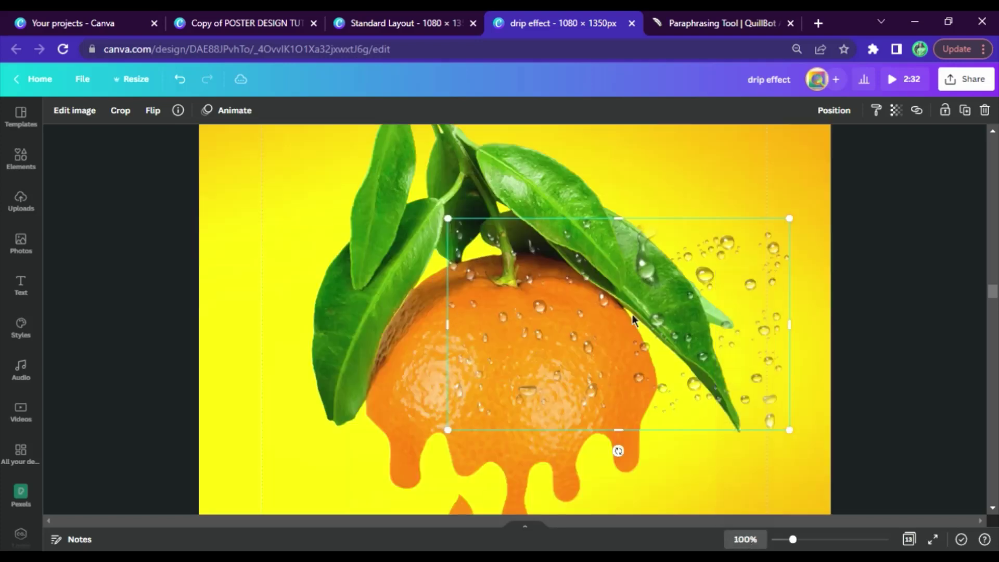
left_click_drag(450, 329, 598, 332)
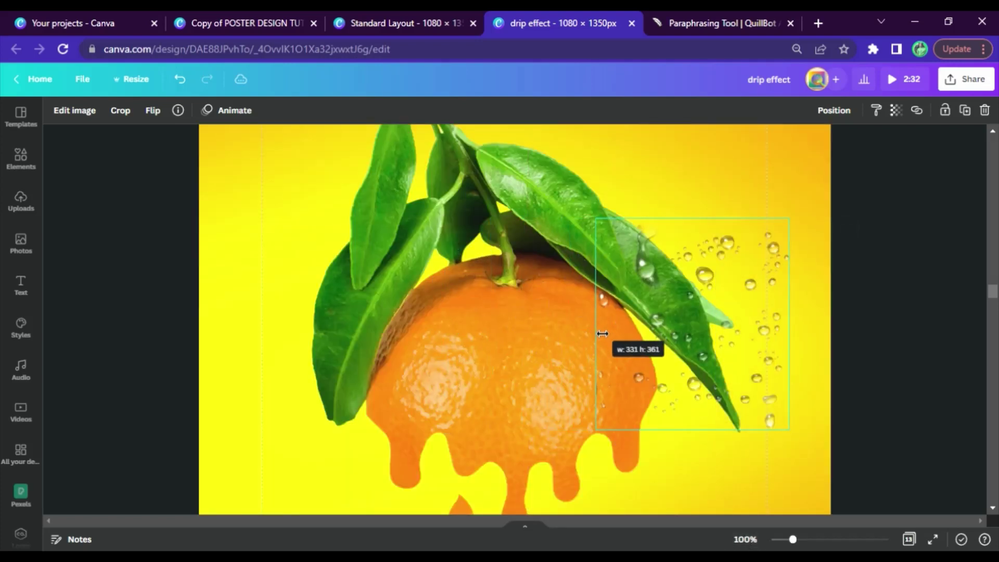
left_click_drag(789, 324, 538, 380)
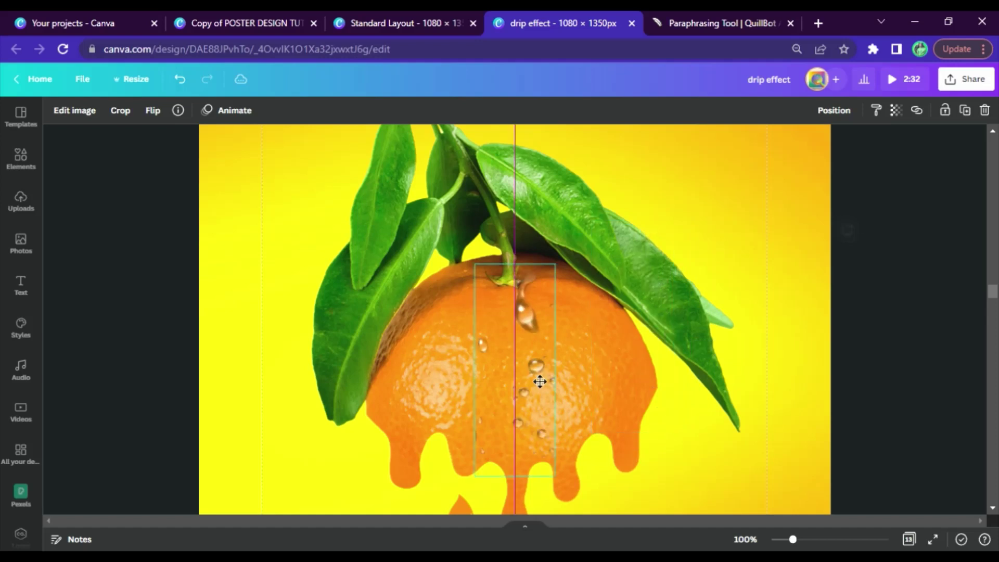
scroll(566, 333, "down", 3)
left_click_drag(554, 224, 628, 224)
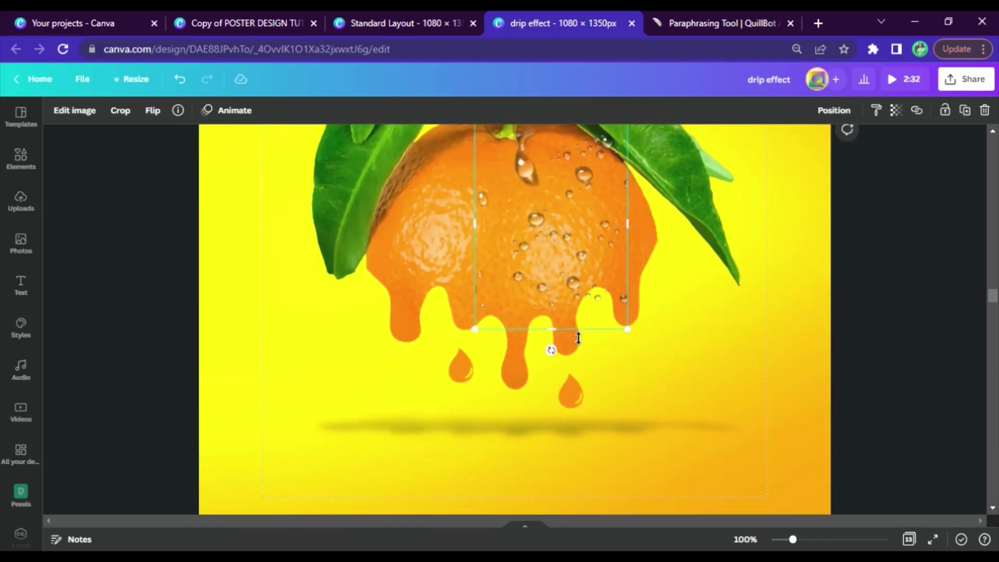
- Enlarge the water drops further, crop off their lower part, and fit them over the orange and its drips
left_click_drag(628, 329, 666, 382)
left_click_drag(562, 333, 630, 322)
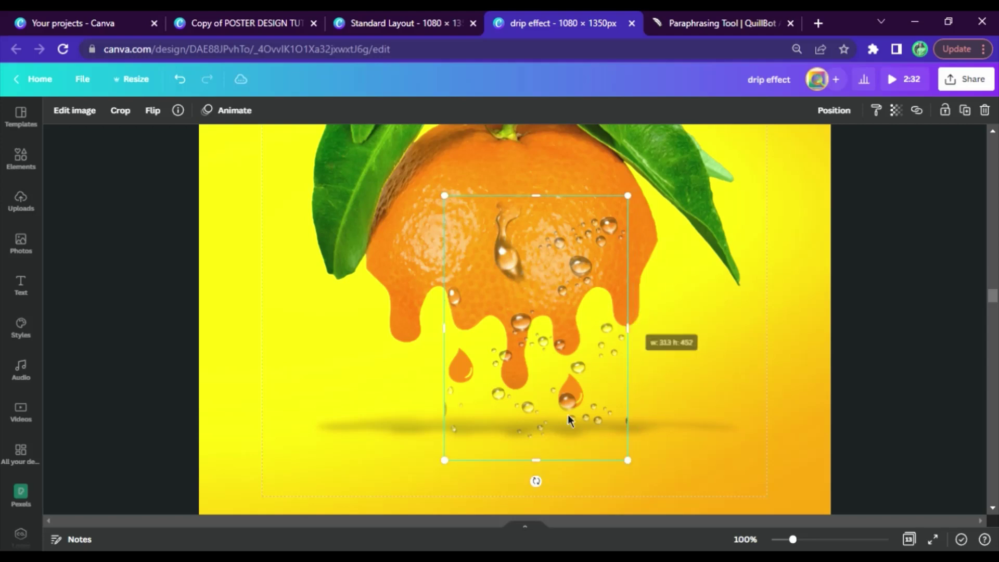
left_click_drag(548, 460, 549, 394)
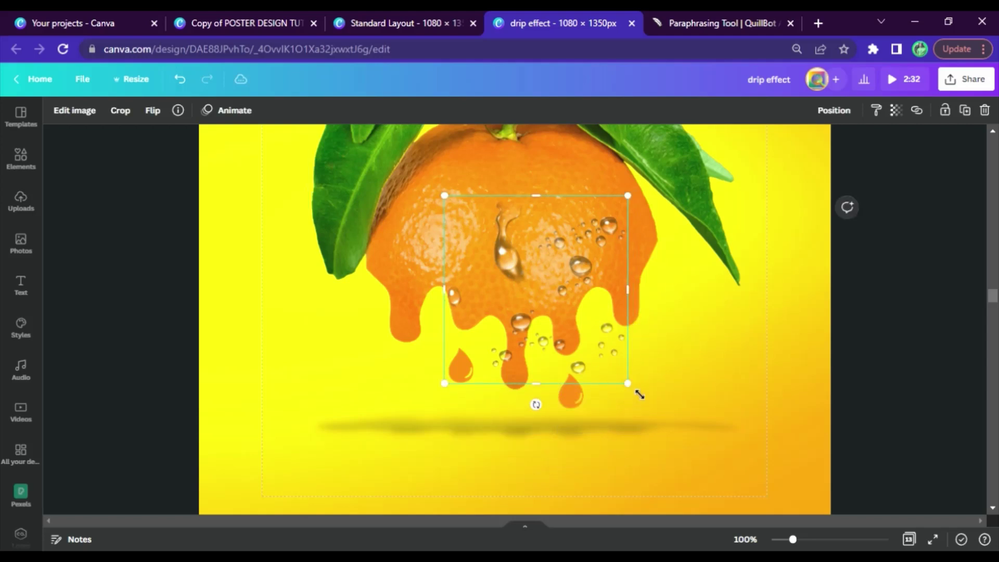
left_click_drag(631, 396, 656, 415)
mouse_move(614, 323)
left_mouse_down()
mouse_move(613, 304)
mouse_move(601, 315)
left_mouse_up()
left_click(700, 379)
- Return the view to 50% and nudge the water drops slightly up and to the left on the orange
left_click(744, 540)
left_click(734, 403)
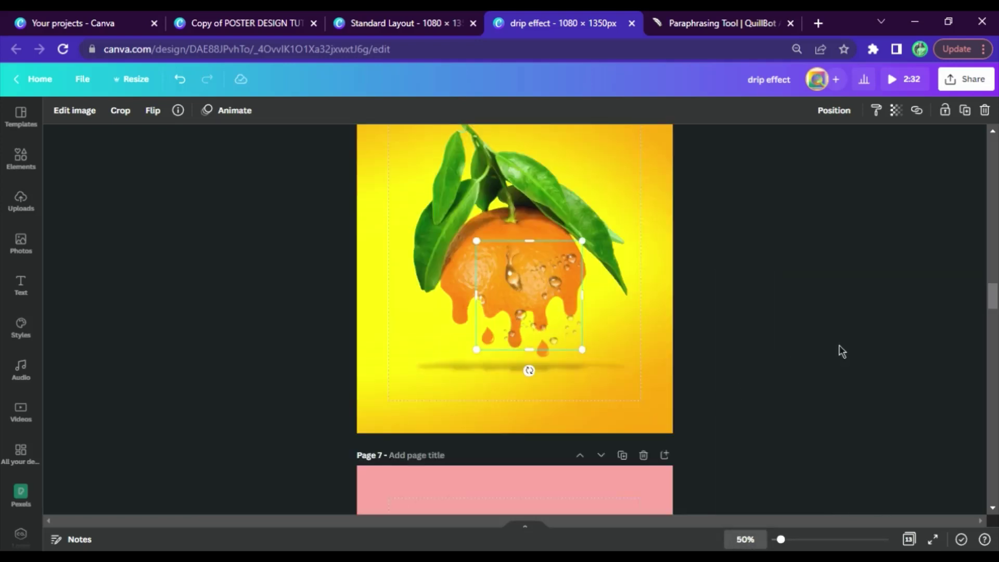
left_click(728, 338)
left_click(558, 306)
left_click_drag(568, 318, 565, 313)
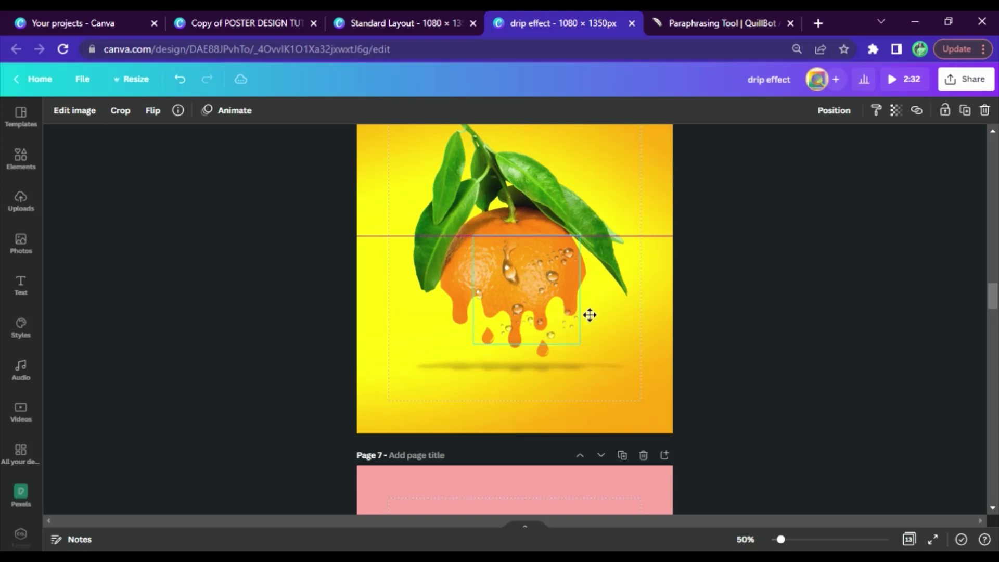
left_click(854, 358)
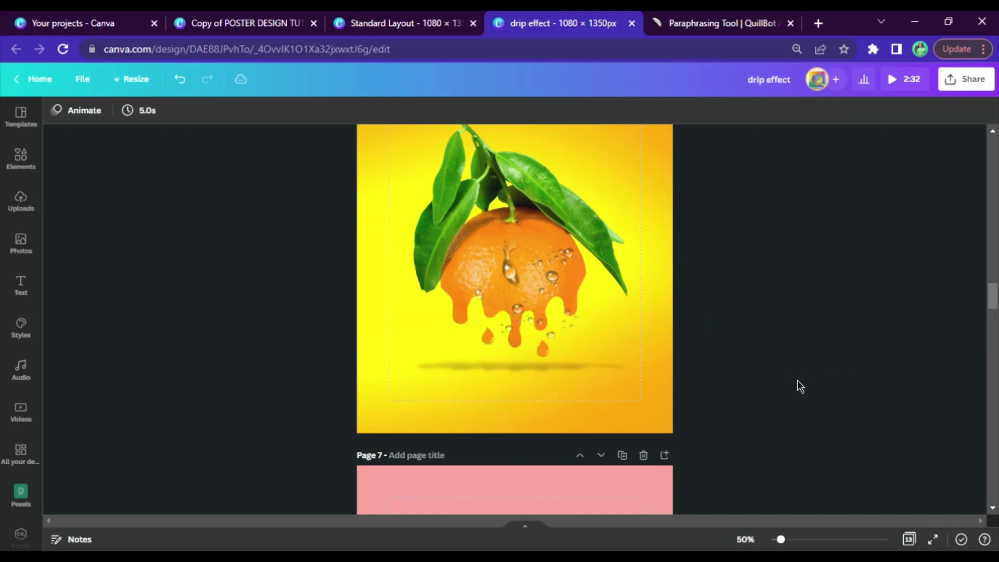
- Select the orange and water drops together and shift them slightly up and to the right on the page
scroll(797, 380, "up", 2)
left_click_drag(735, 383, 512, 321)
left_click_drag(532, 335, 536, 330)
left_click(778, 328)
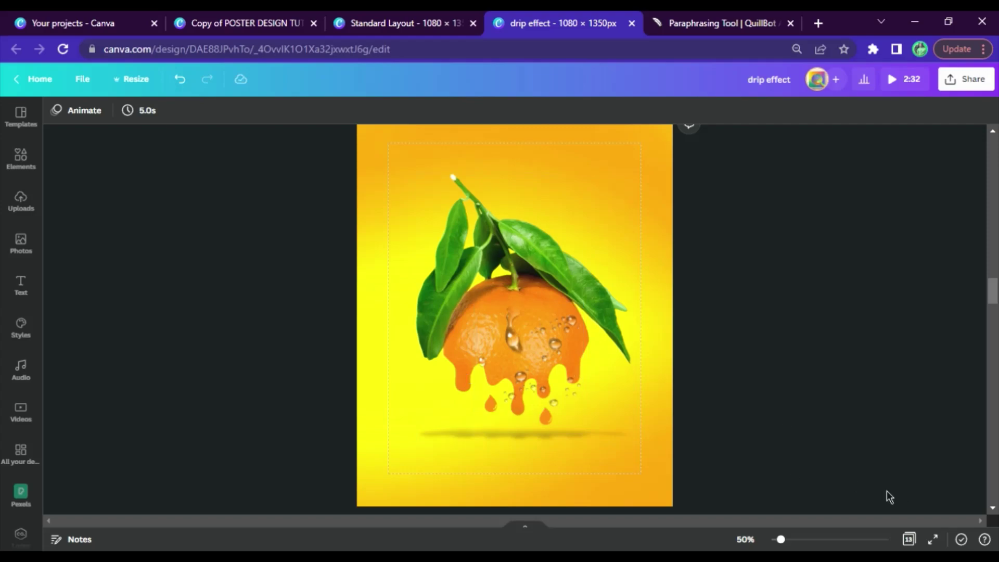